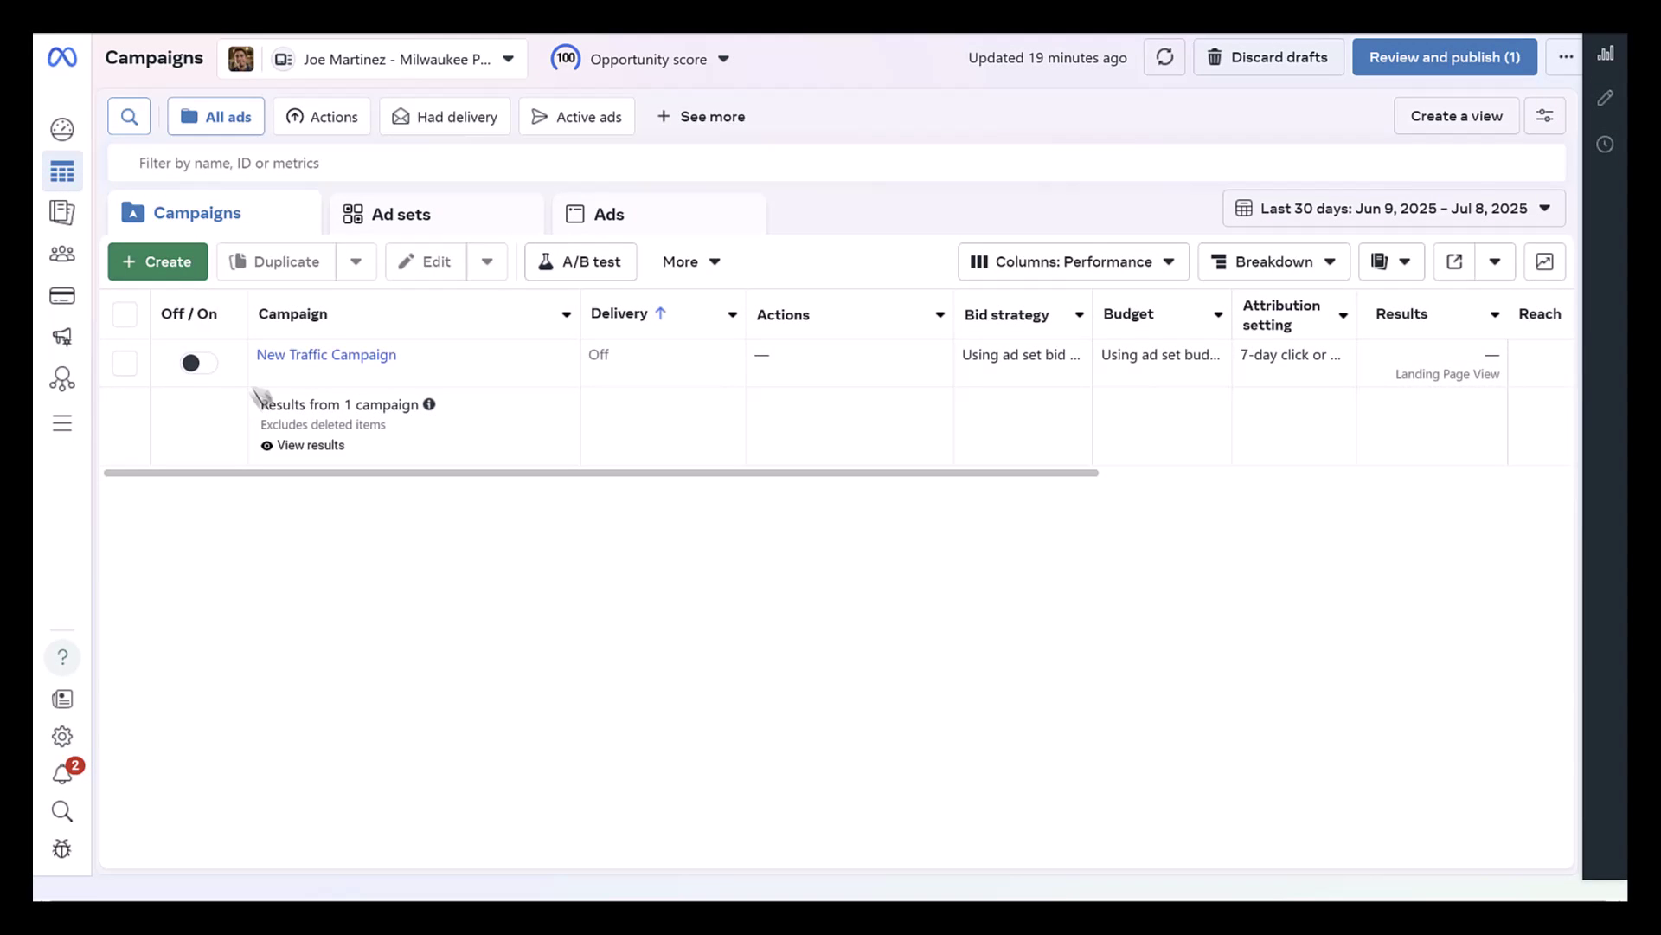
Create a new manual Traffic campaign with Auction buying and open its draft
left_click(168, 261)
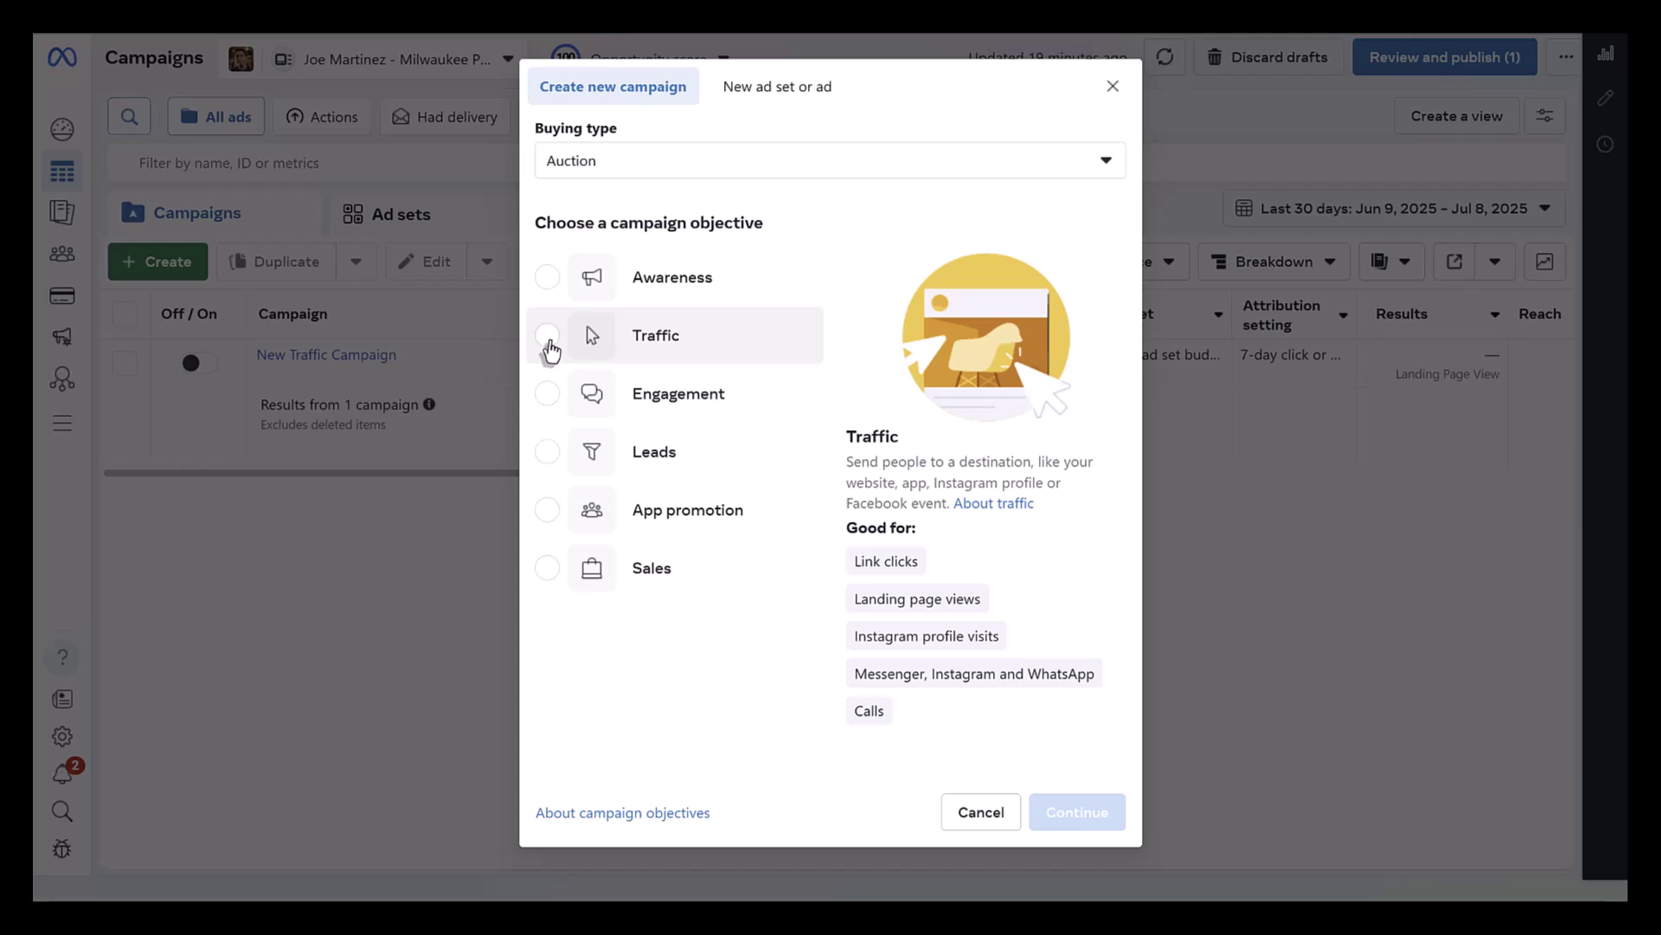
left_click(550, 343)
left_click(1073, 816)
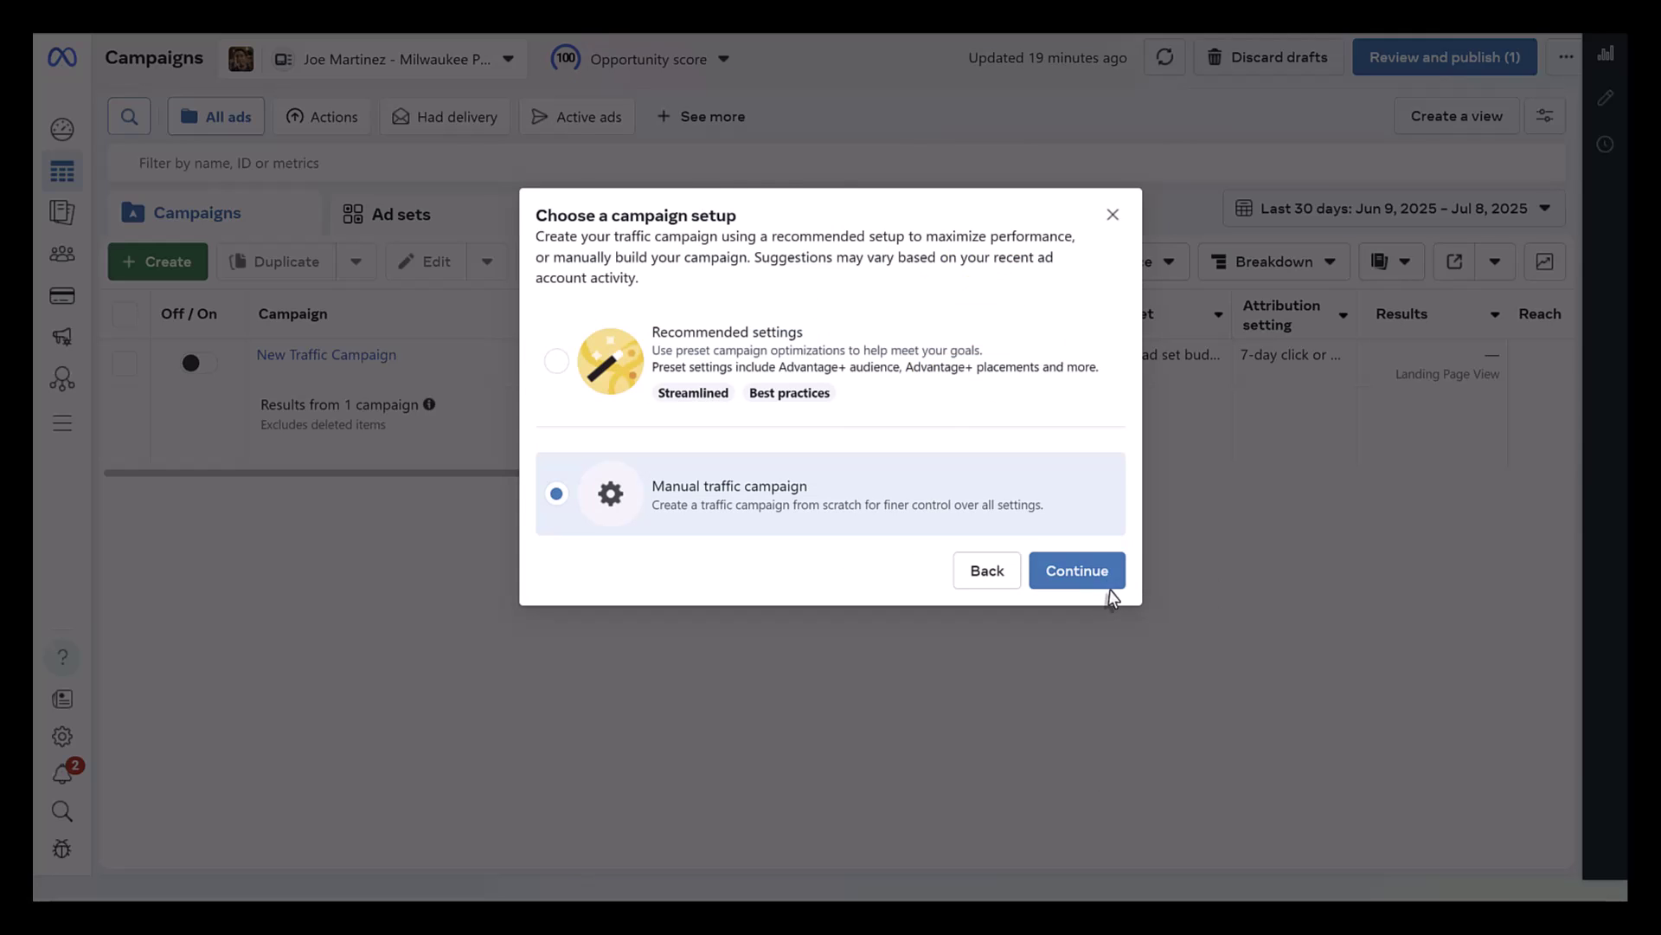
left_click(1077, 571)
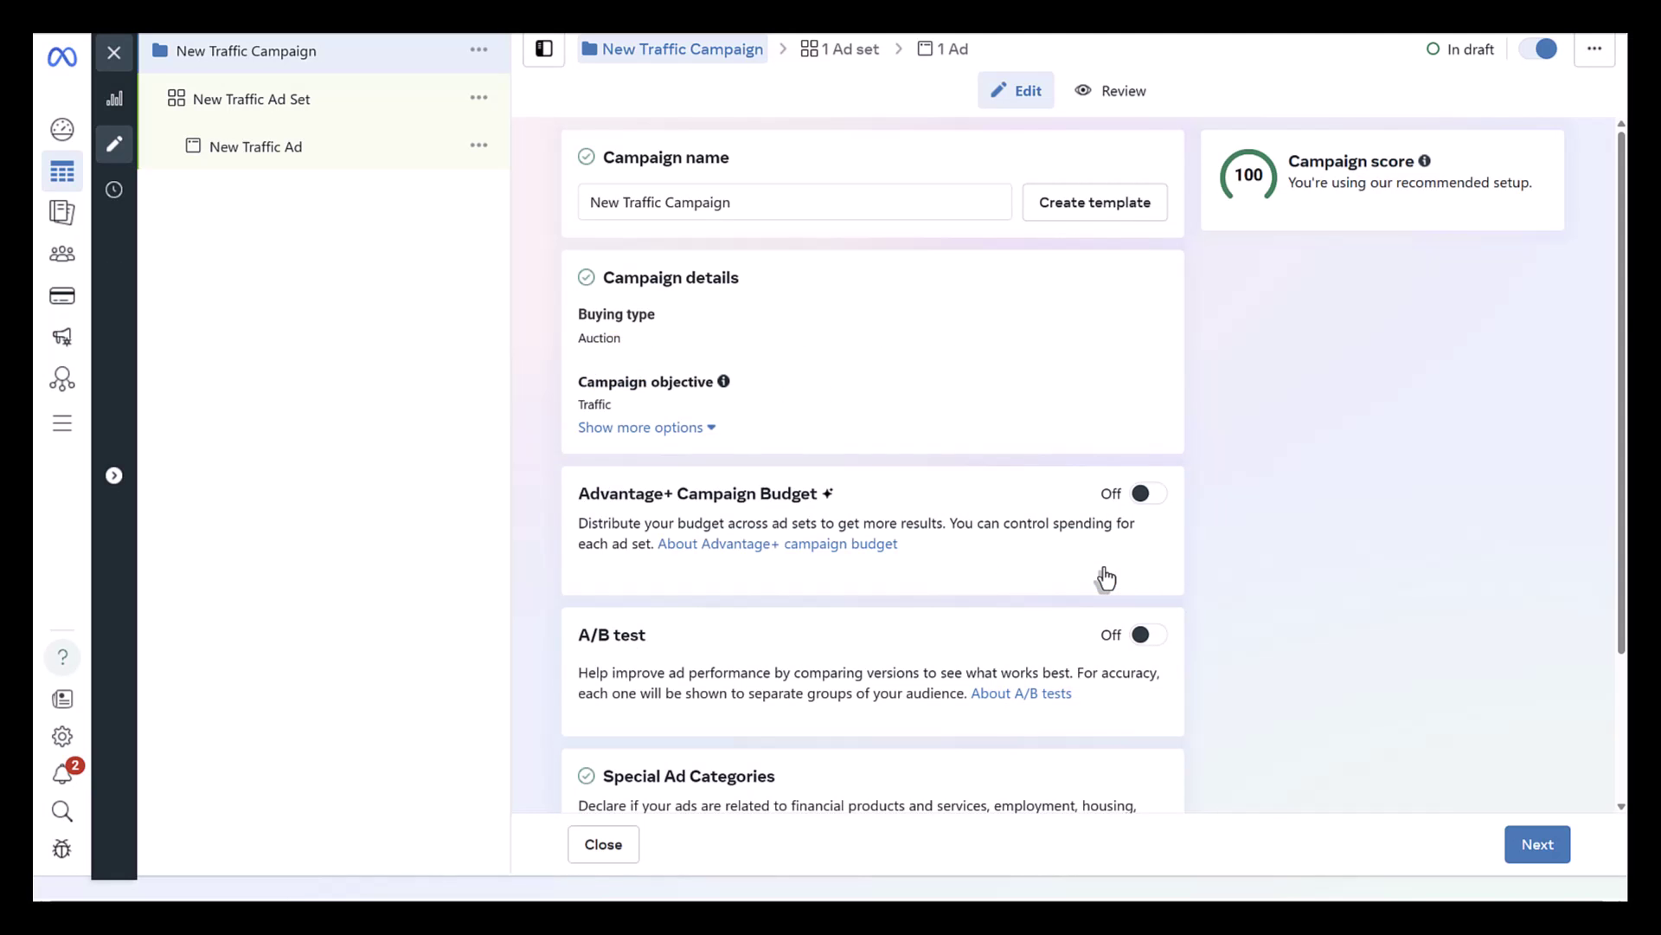
Declare the campaign under the Employment special ad category
scroll(1105, 576, "down", 2)
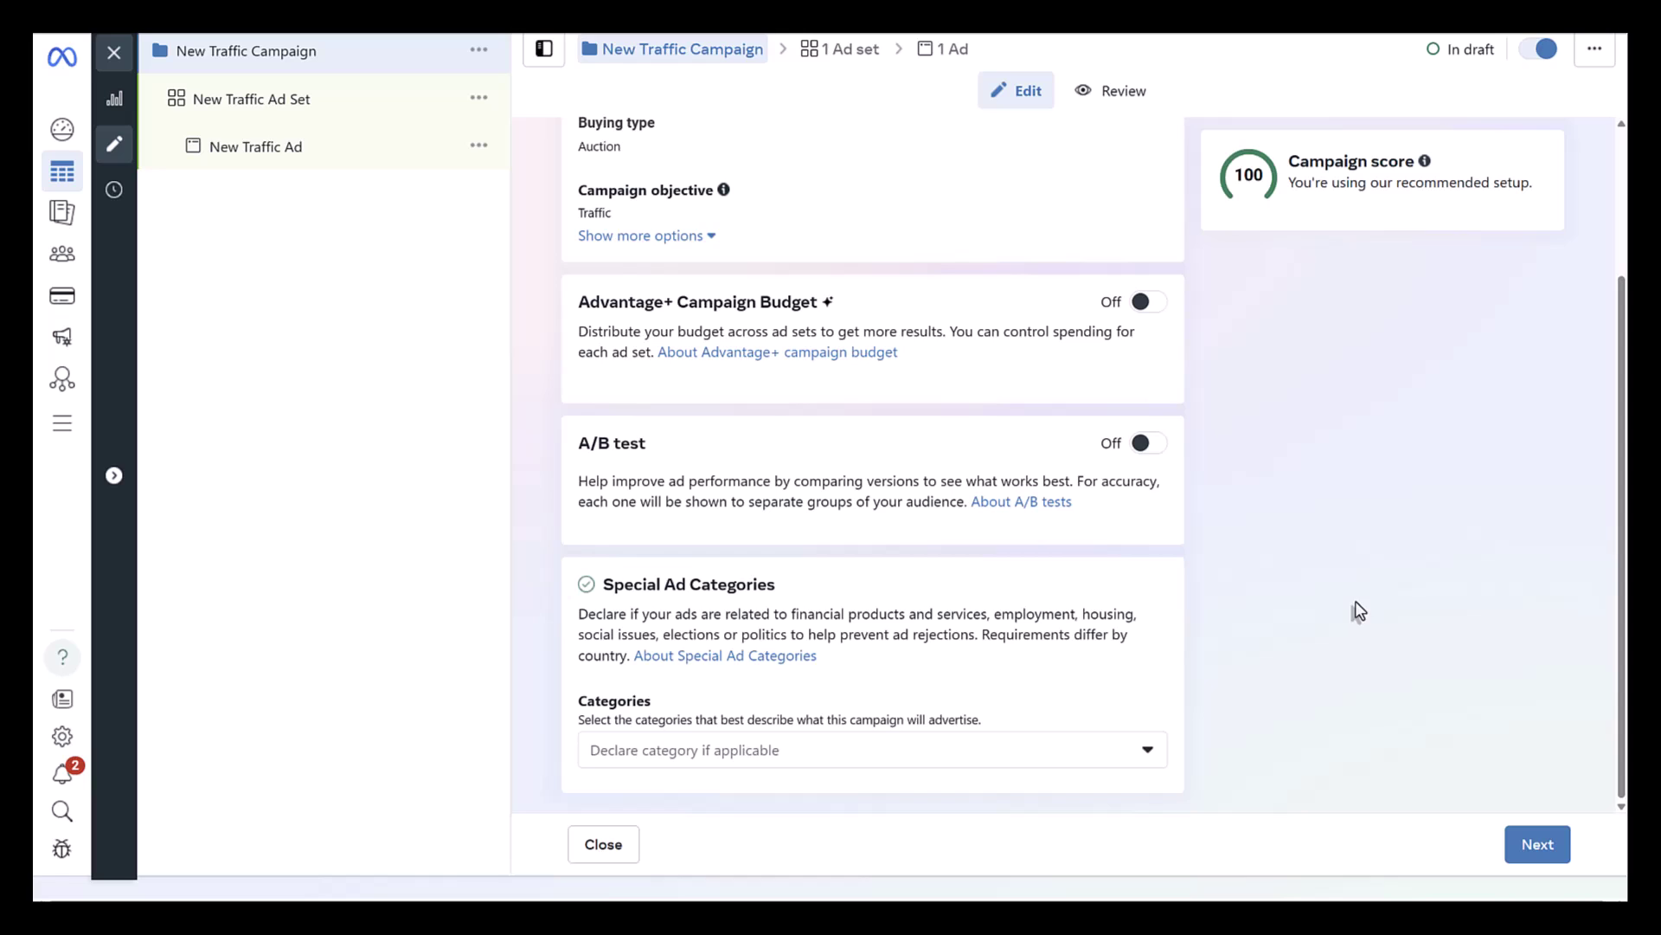
left_click(1037, 768)
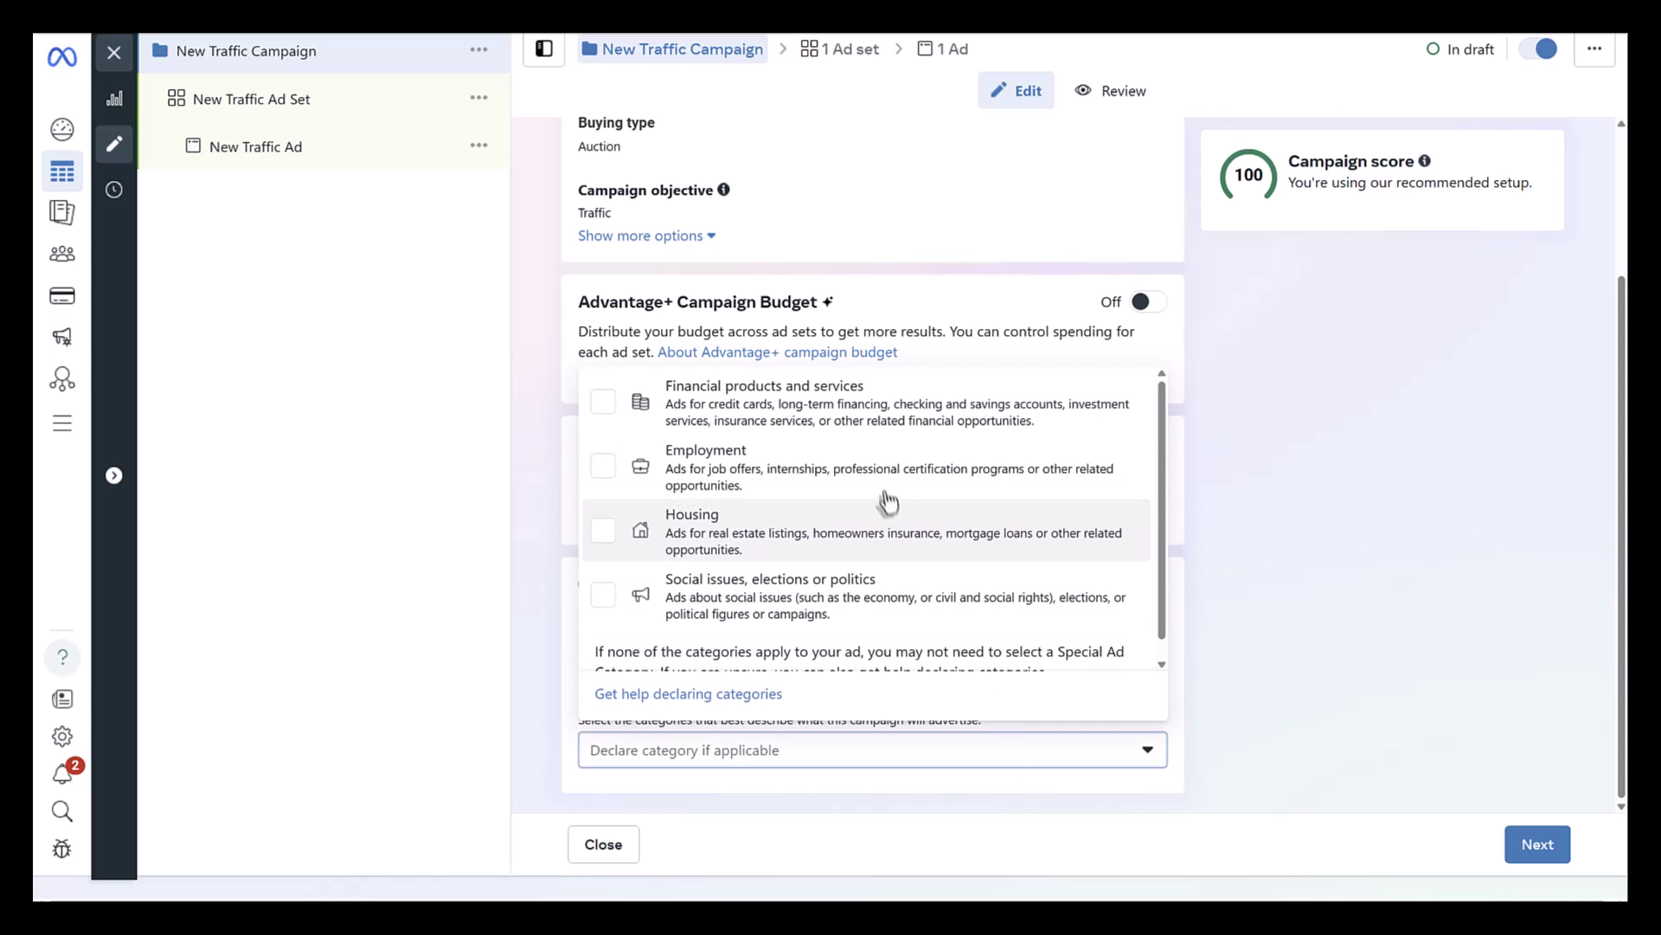
left_click(791, 482)
left_click(1378, 478)
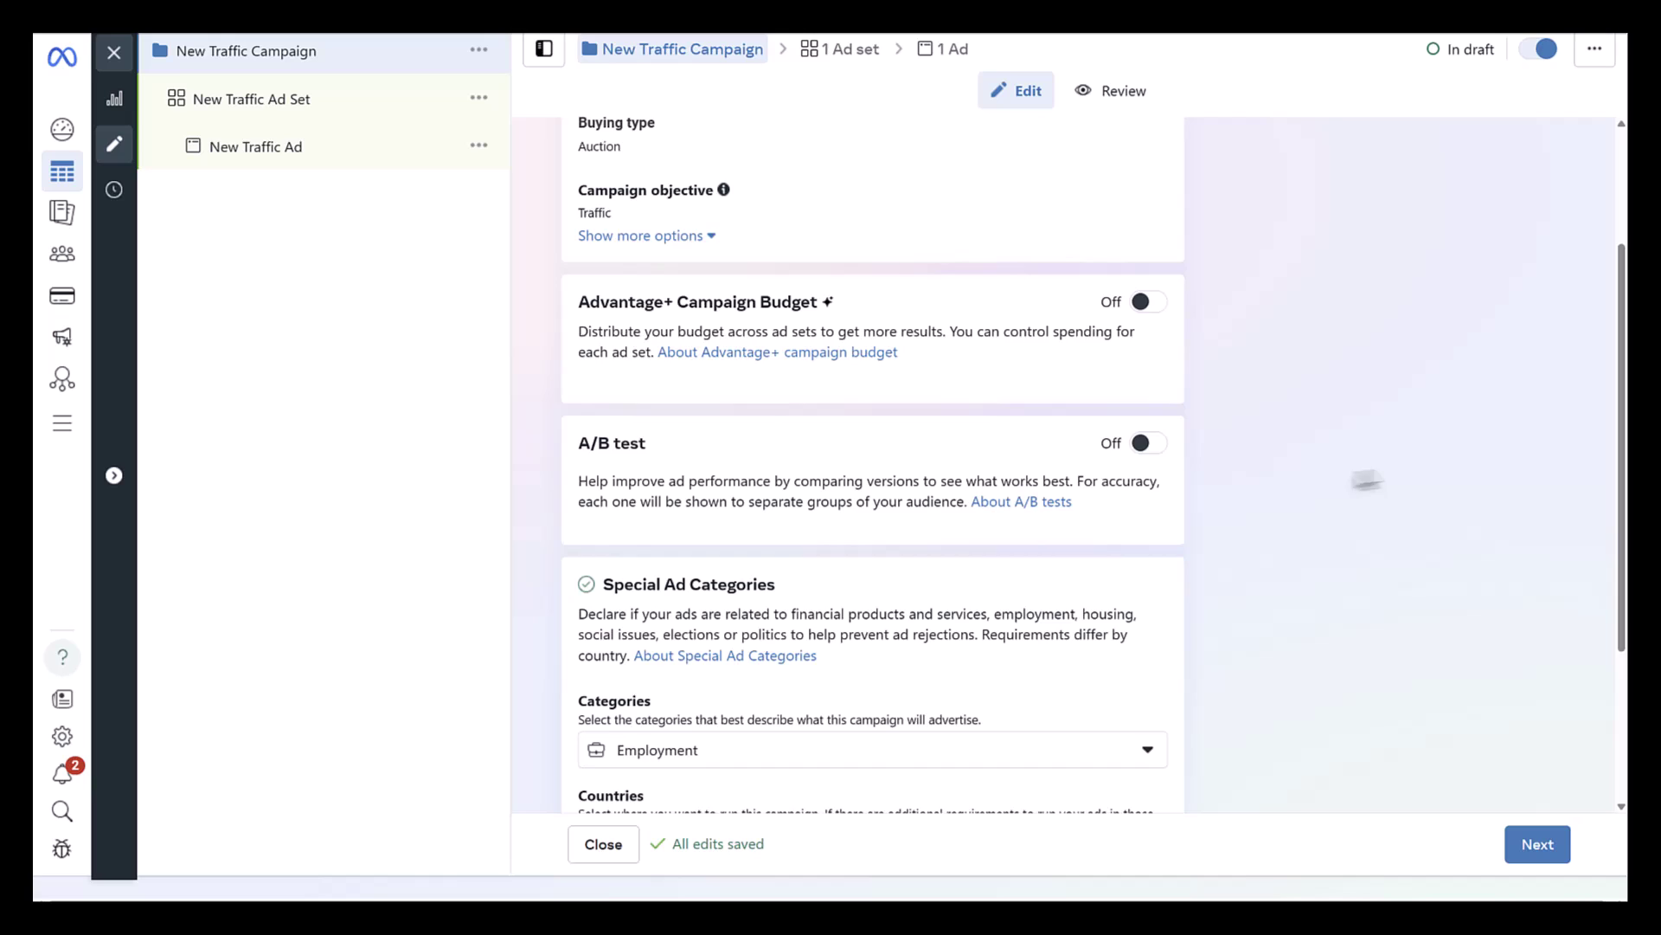
Check the special ad countries list and keep United States as the country
scroll(1254, 482, "down", 3)
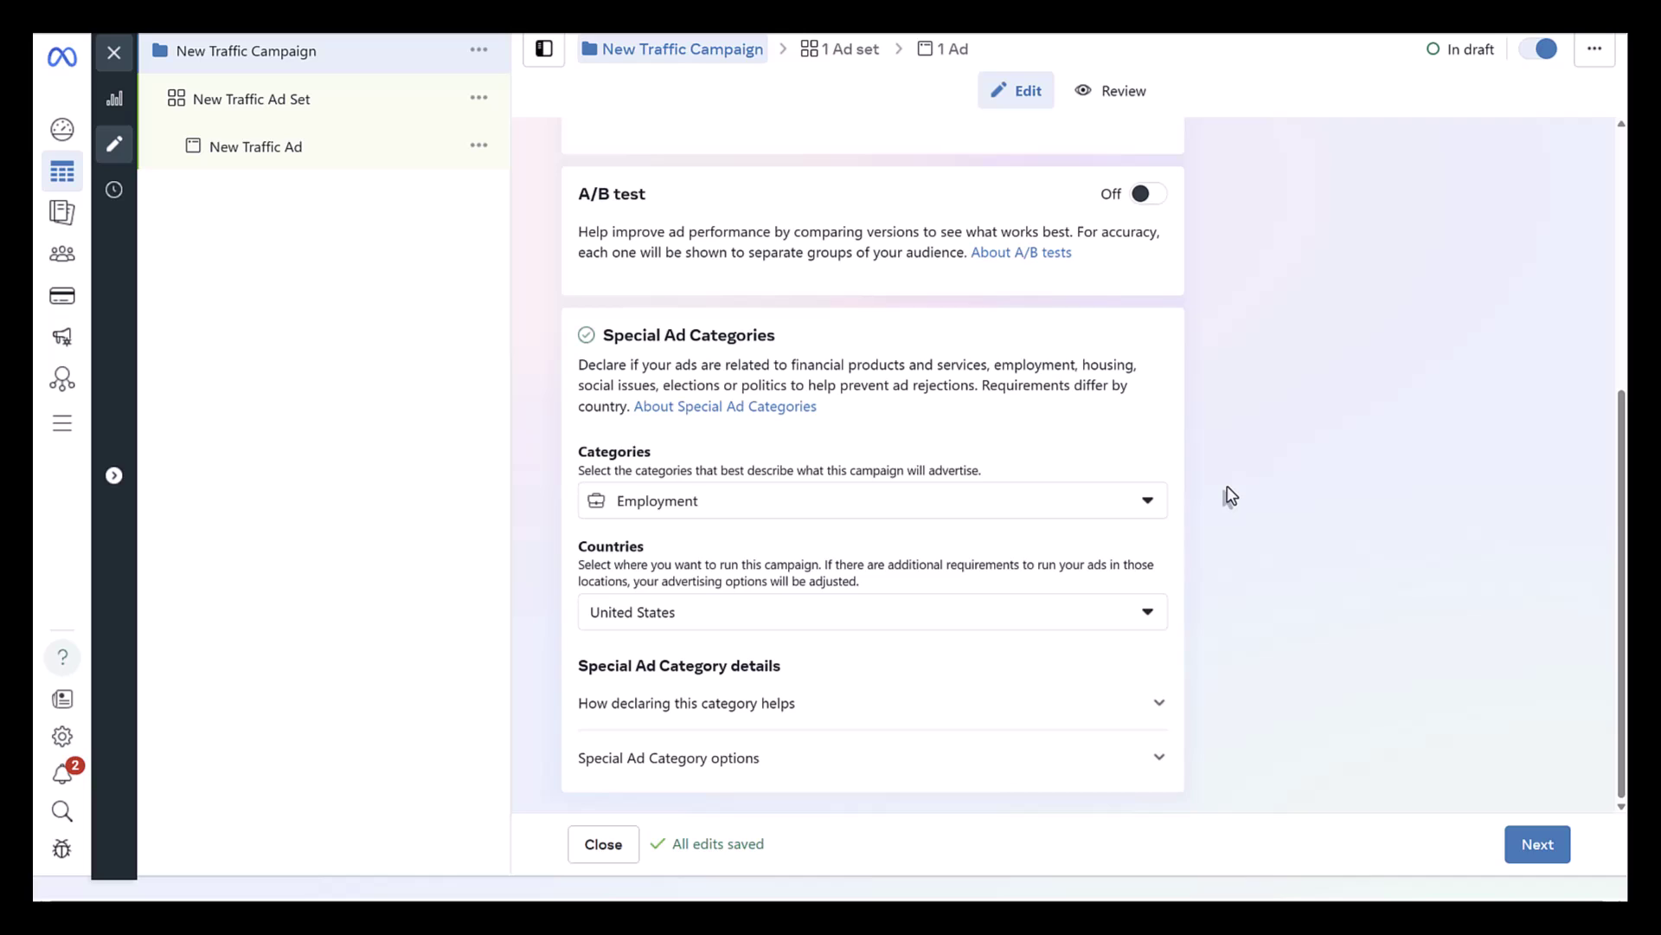
left_click(1073, 612)
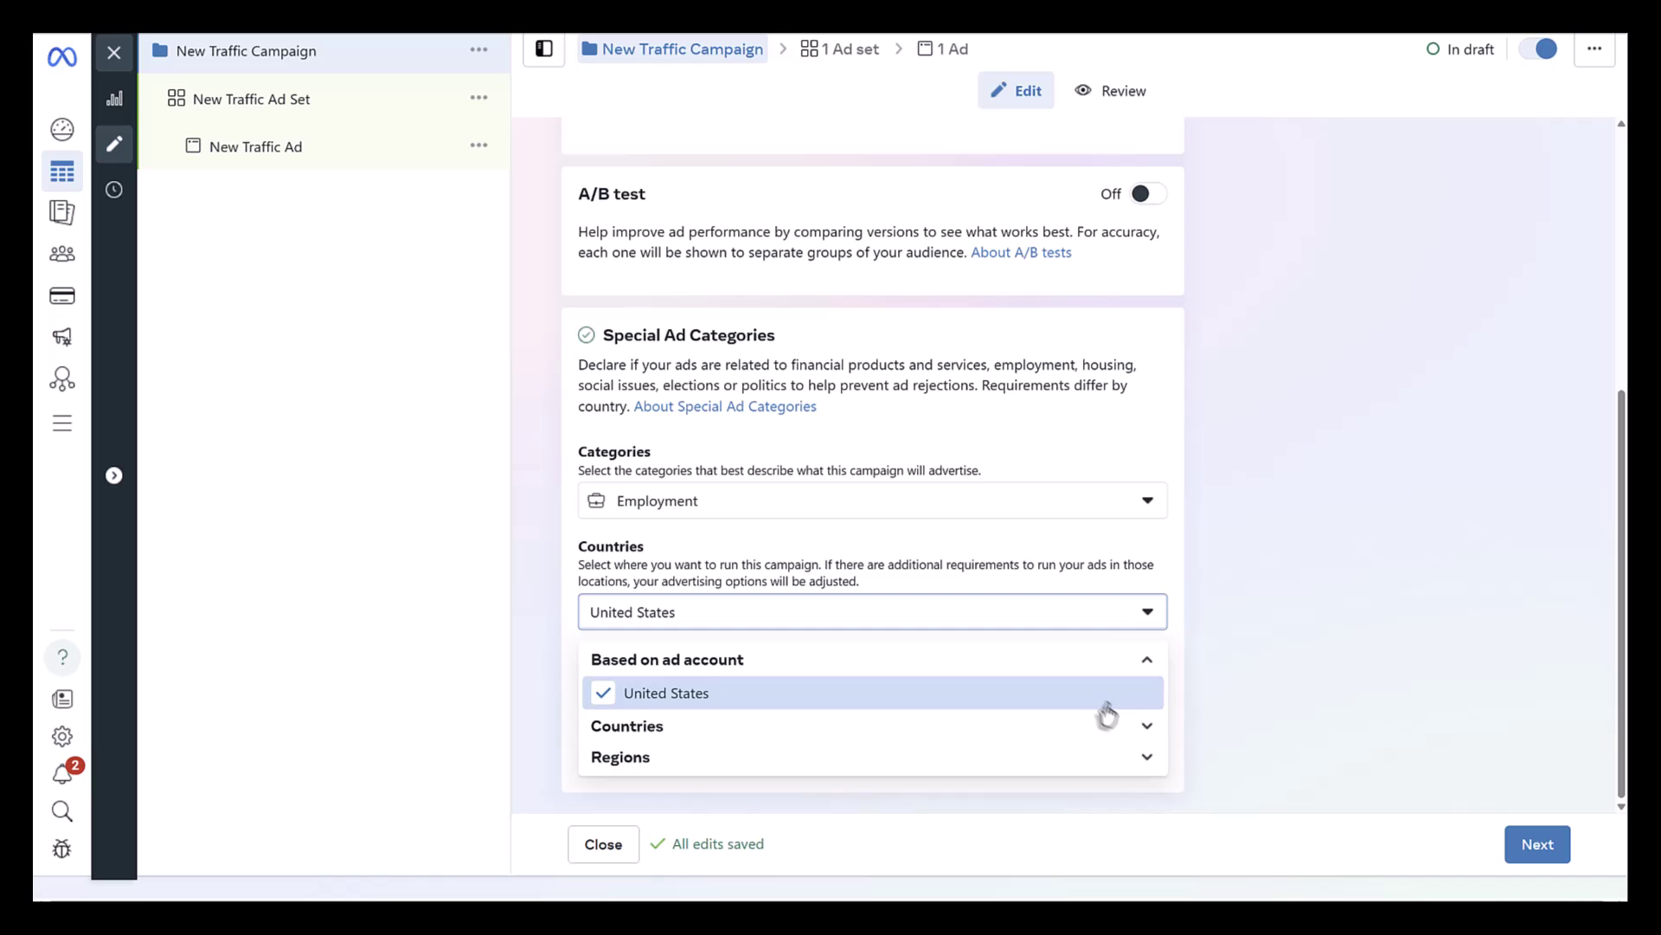
left_click(1144, 727)
scroll(1144, 738, "down", 8)
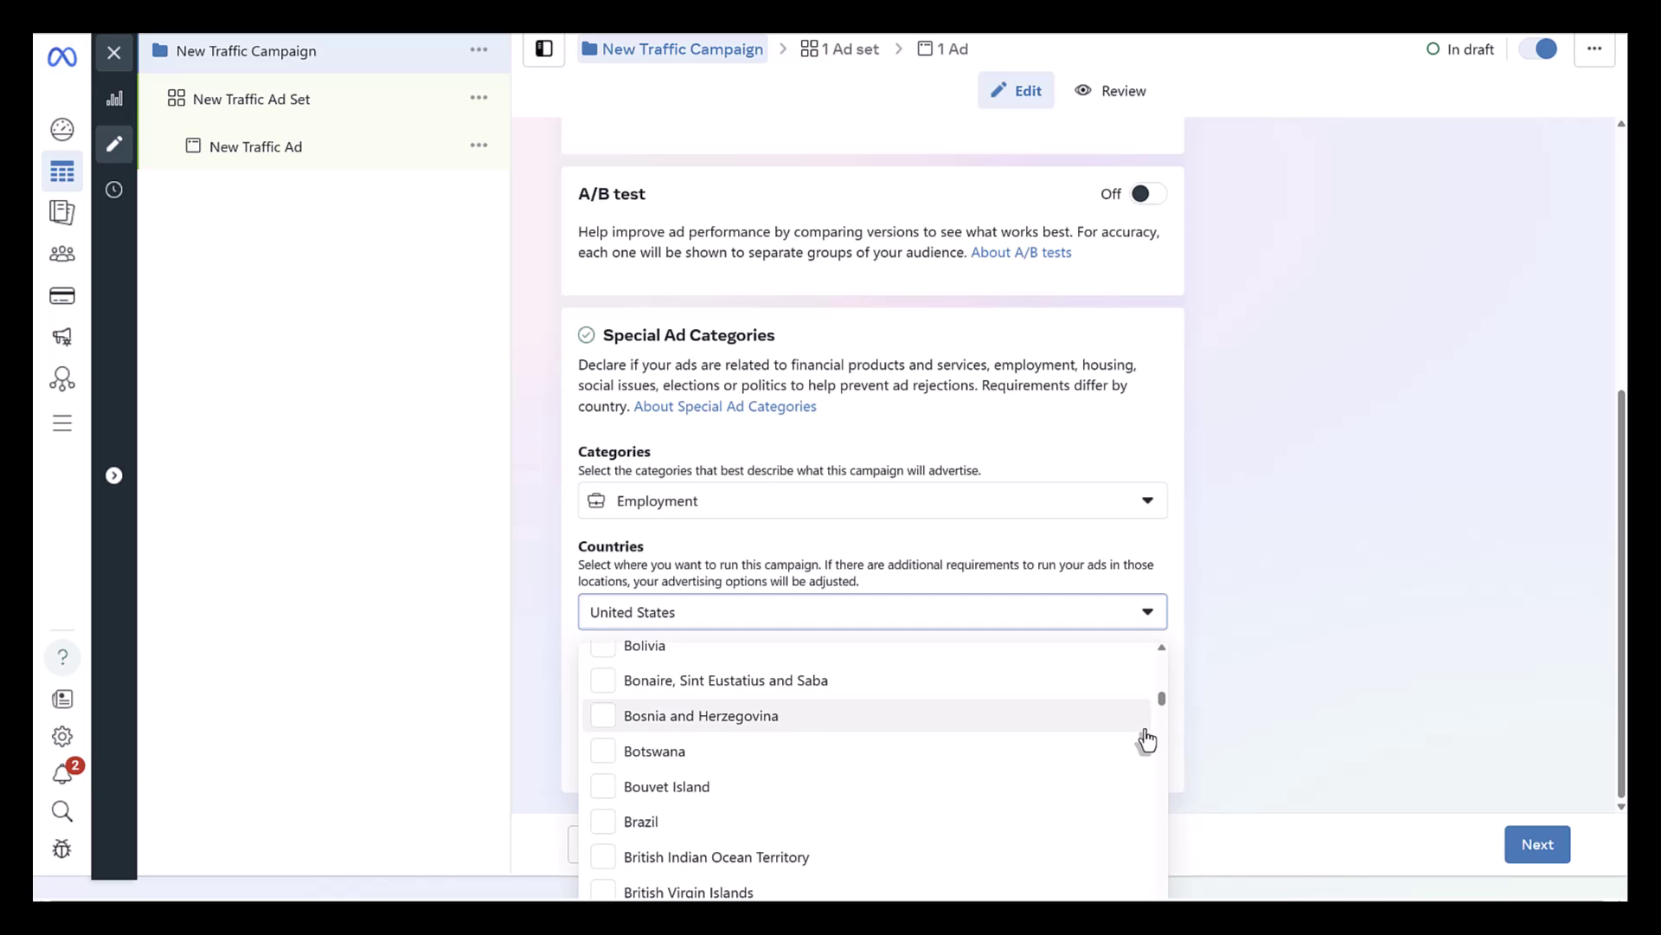
scroll(1146, 740, "up", 8)
left_click(1144, 733)
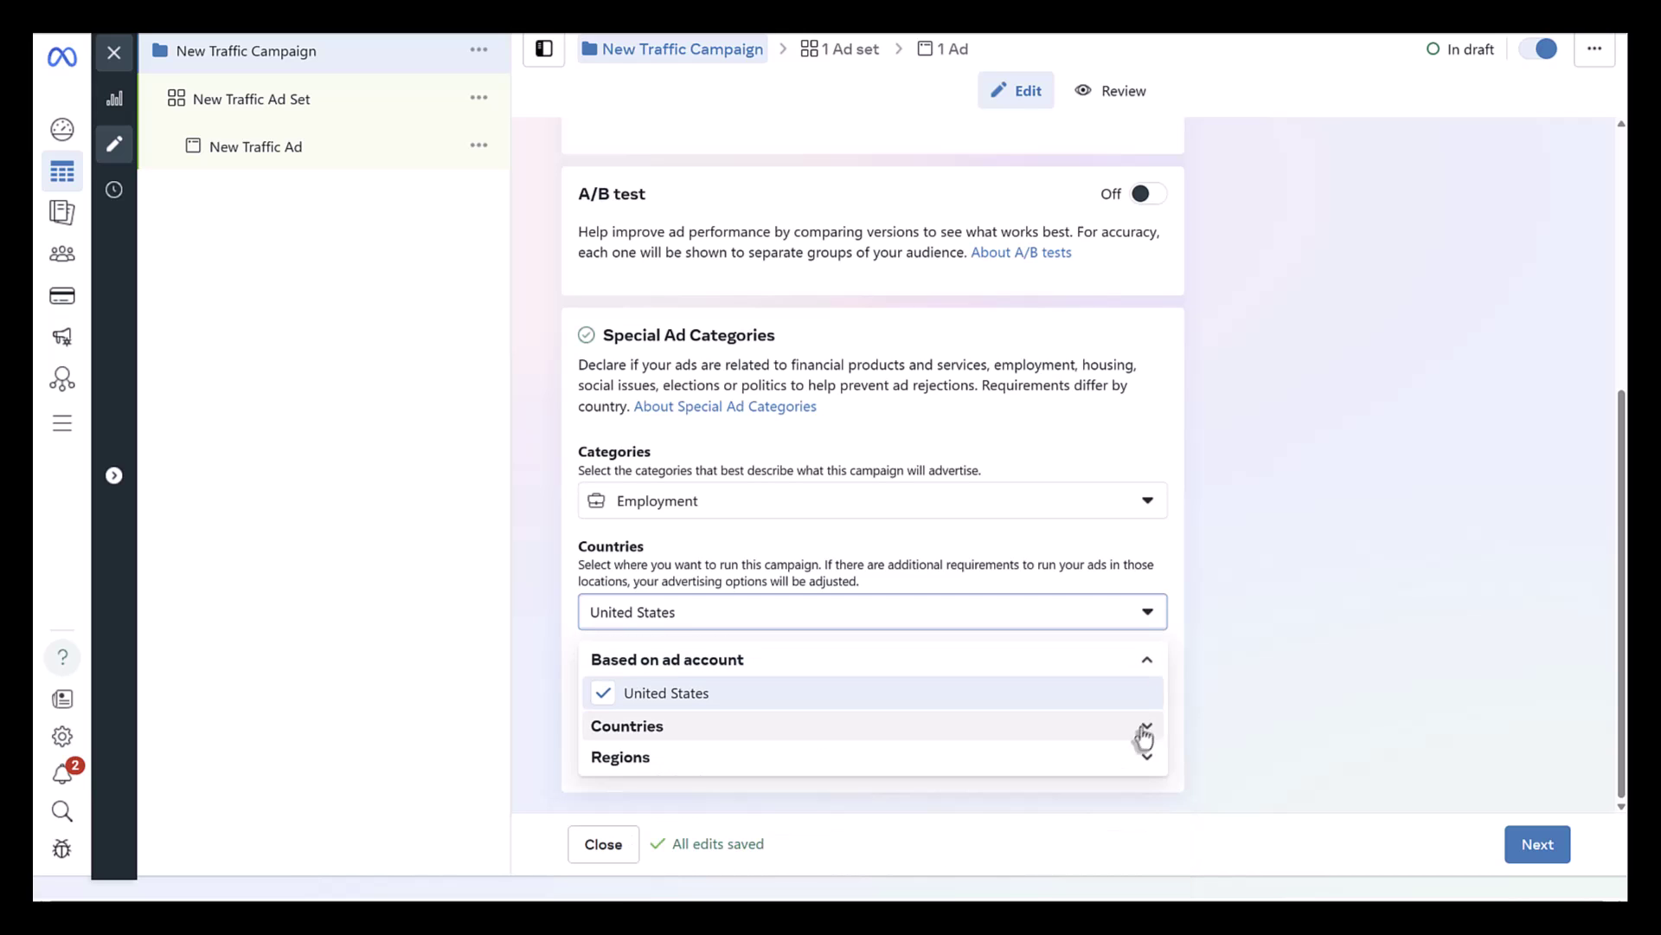
left_click(1264, 656)
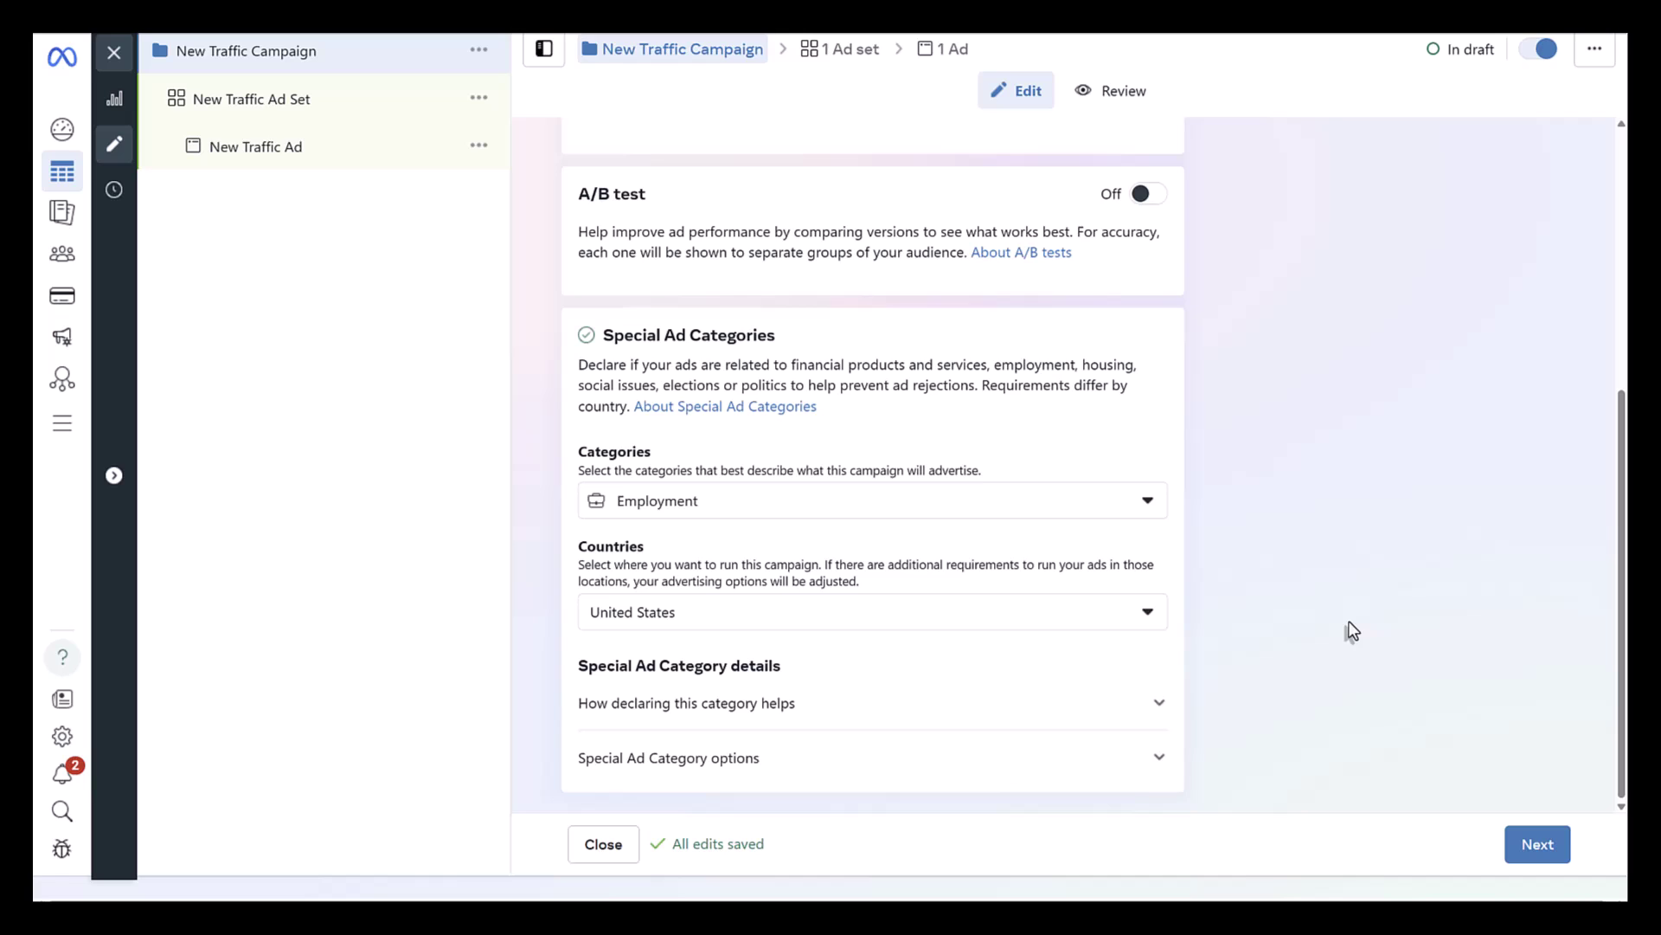
Go to the ad set step and review its restricted audience: ages 18–65+, all genders
left_click(1539, 846)
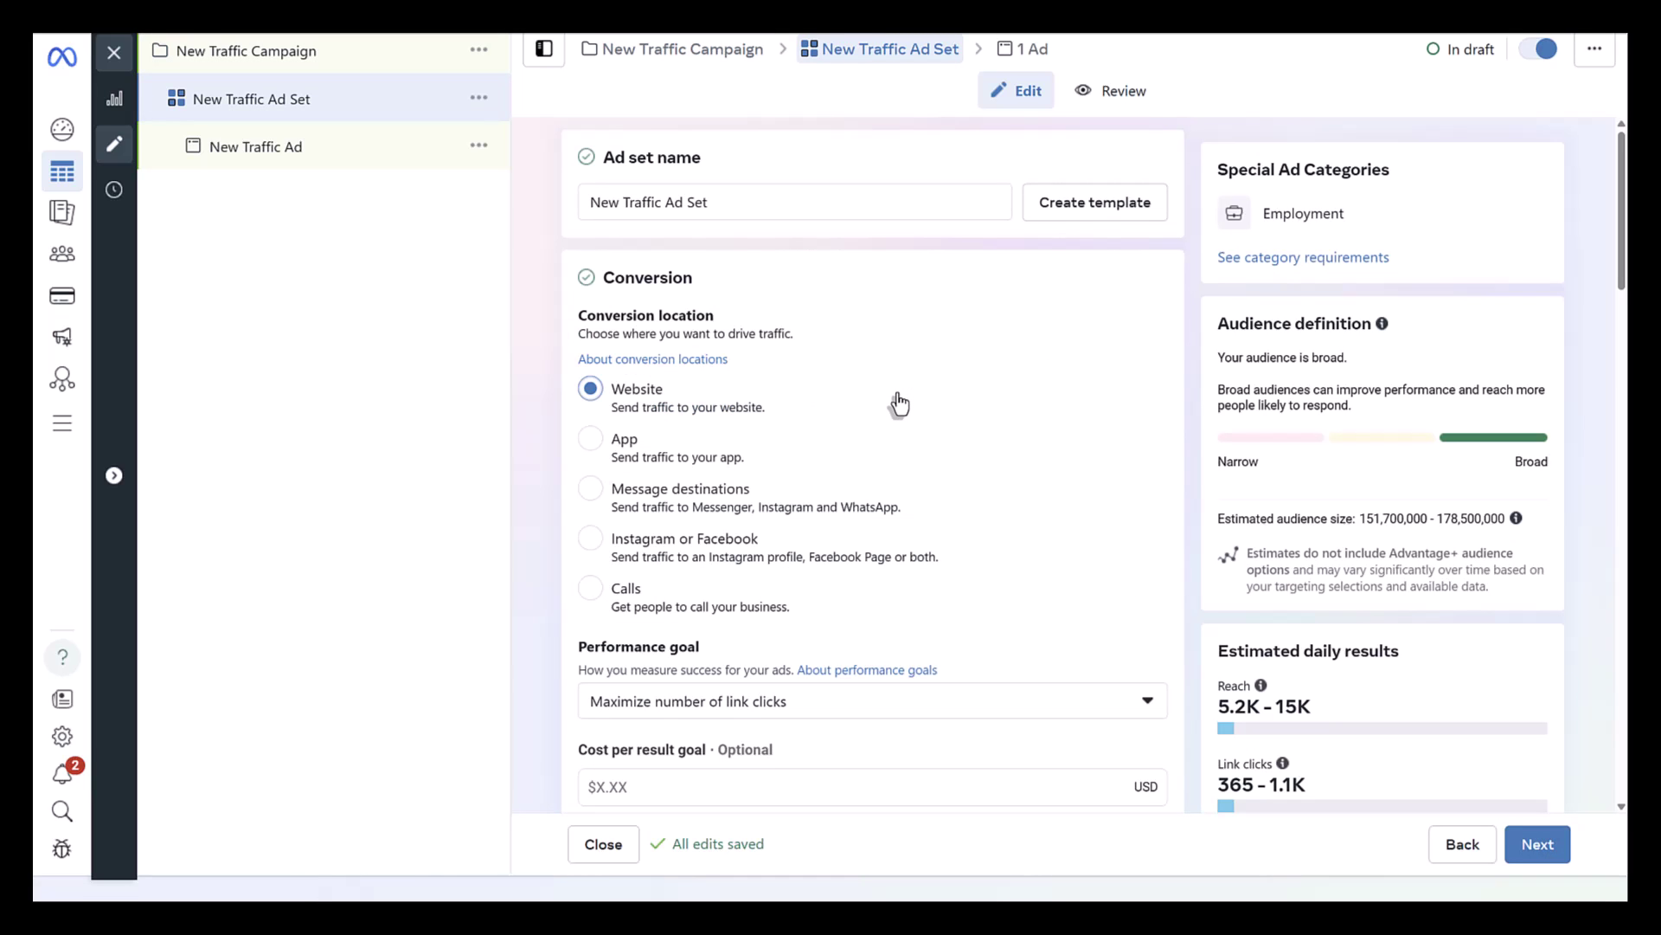
scroll(889, 389, "down", 4)
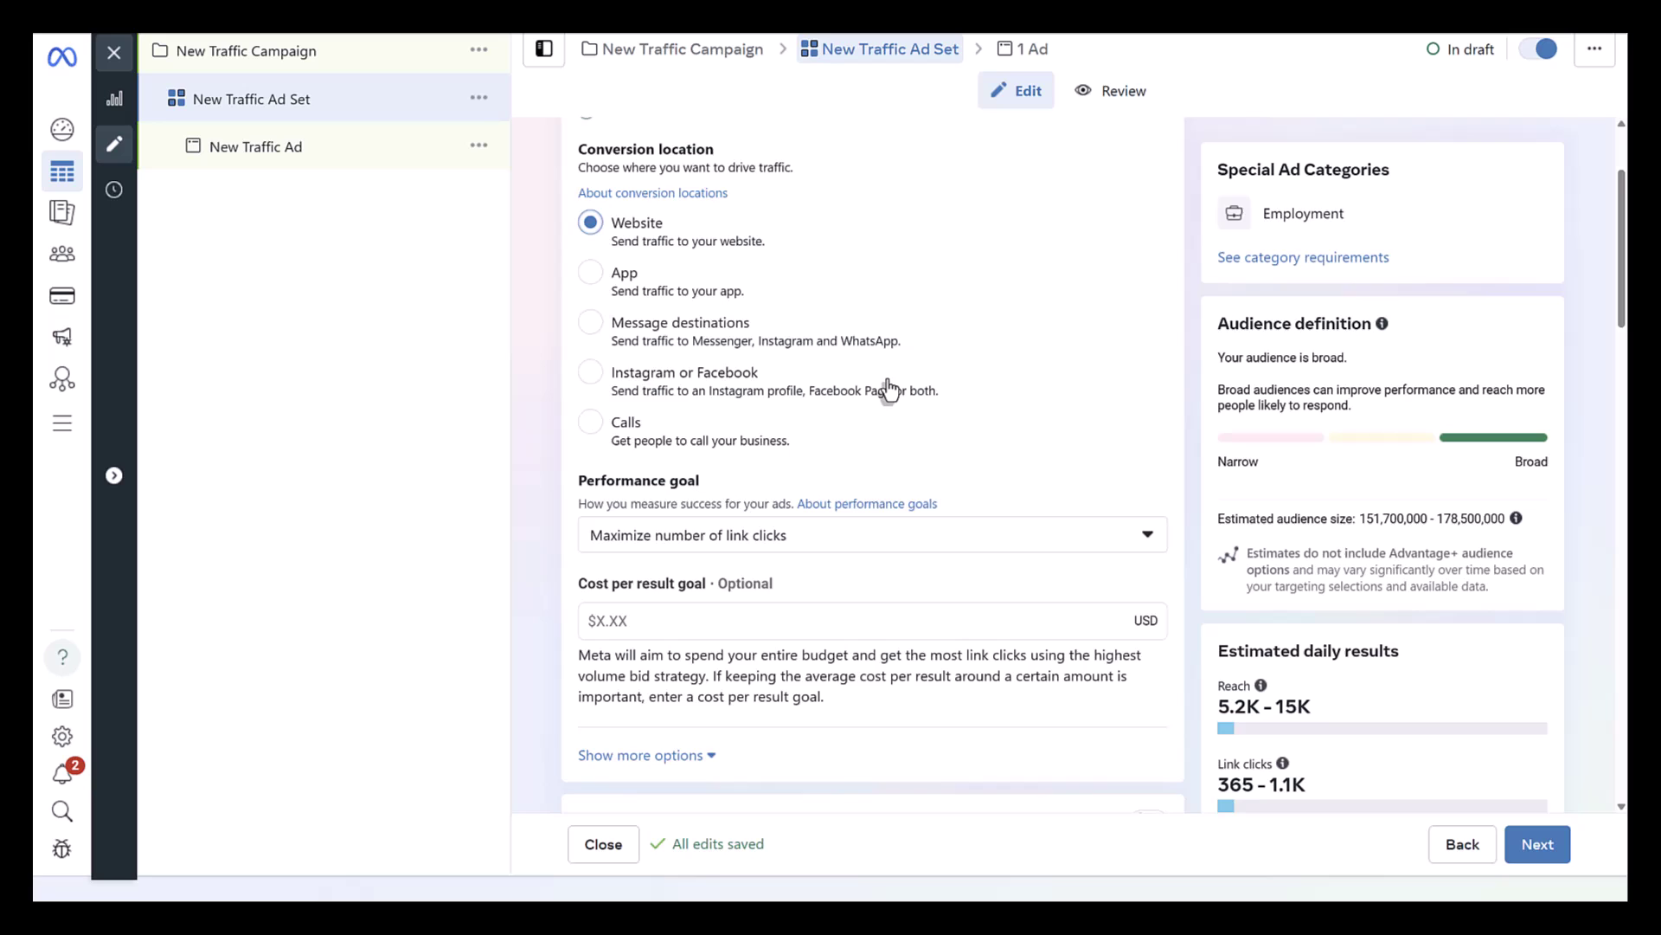
scroll(889, 389, "down", 7)
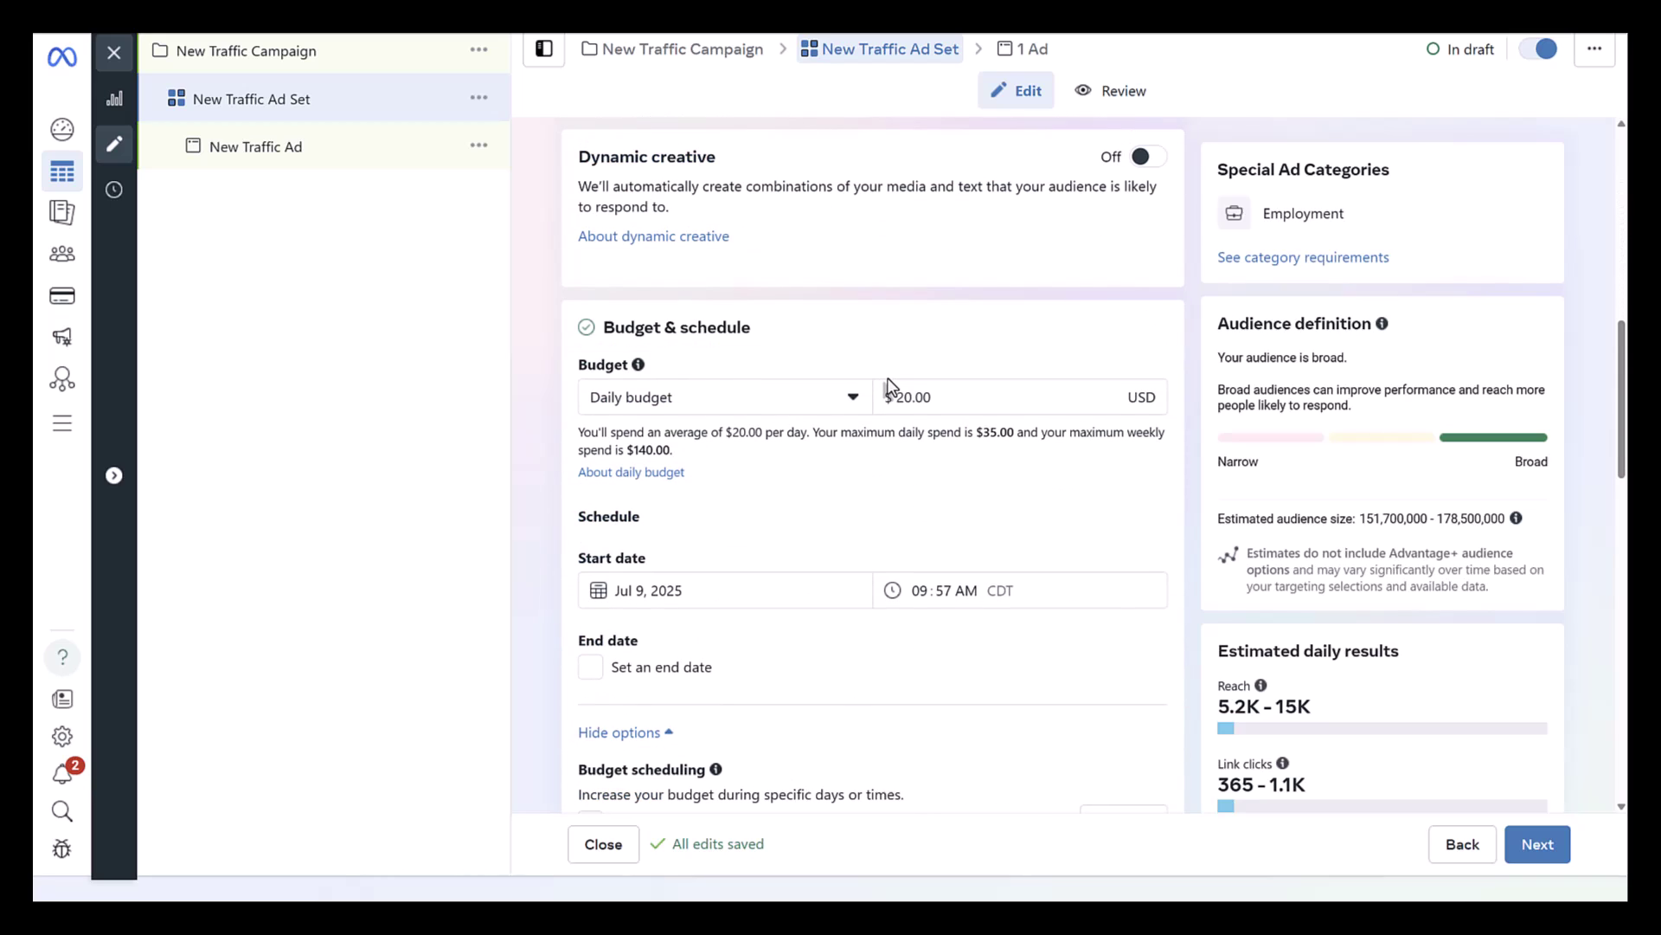
scroll(890, 388, "down", 9)
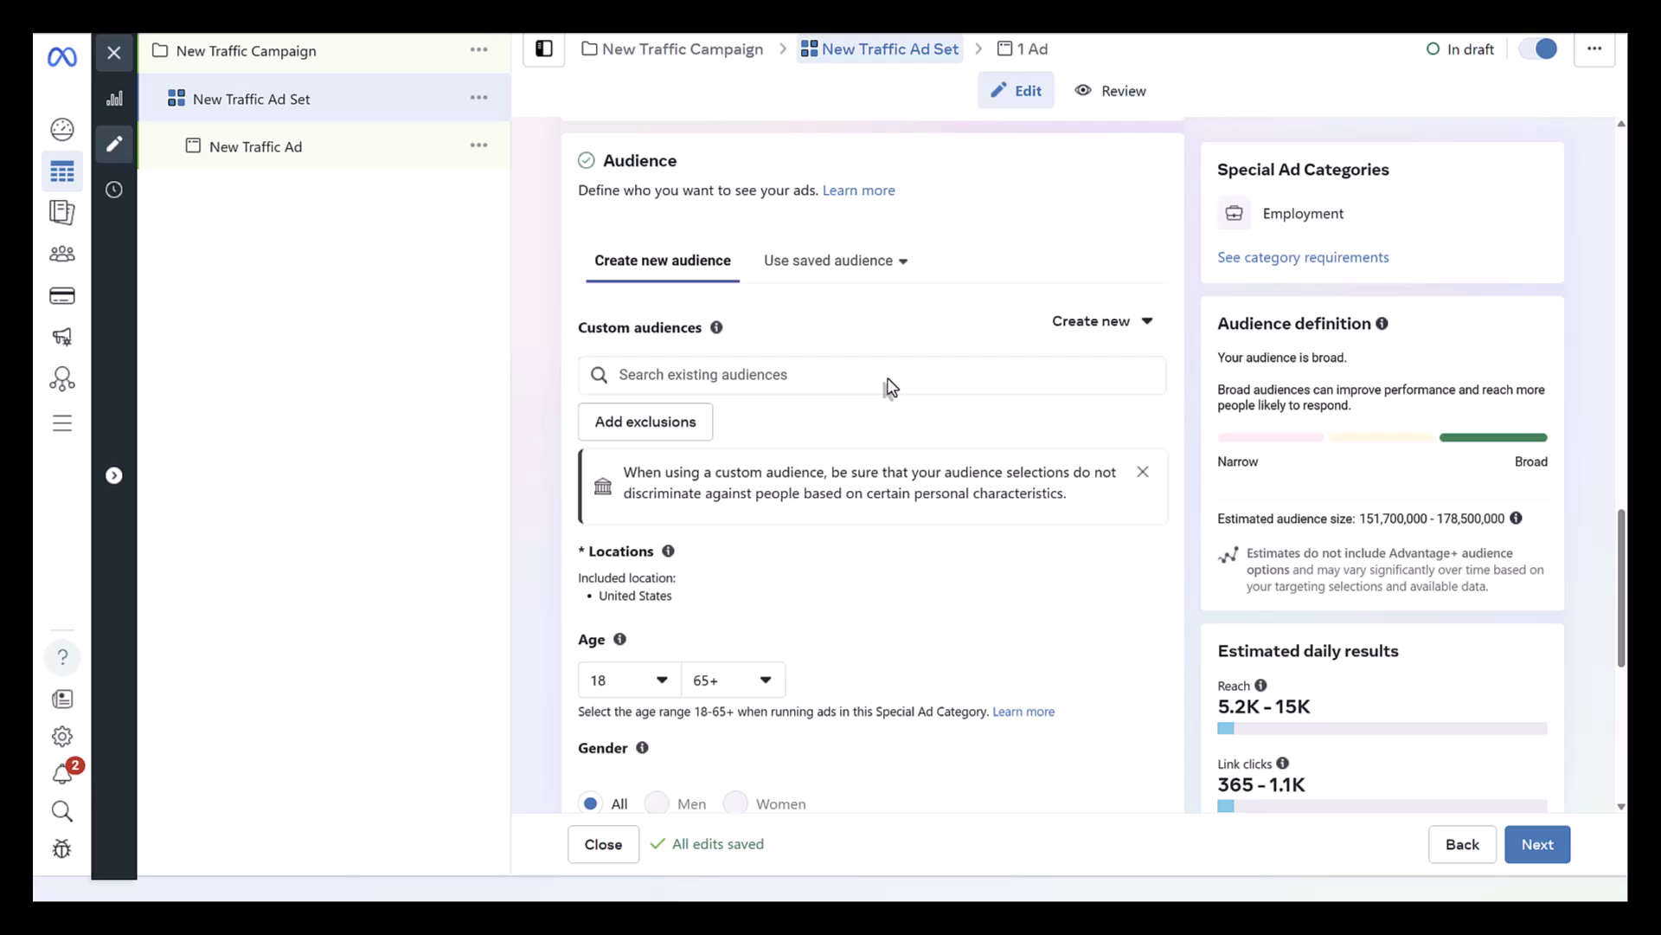
scroll(889, 387, "down", 1)
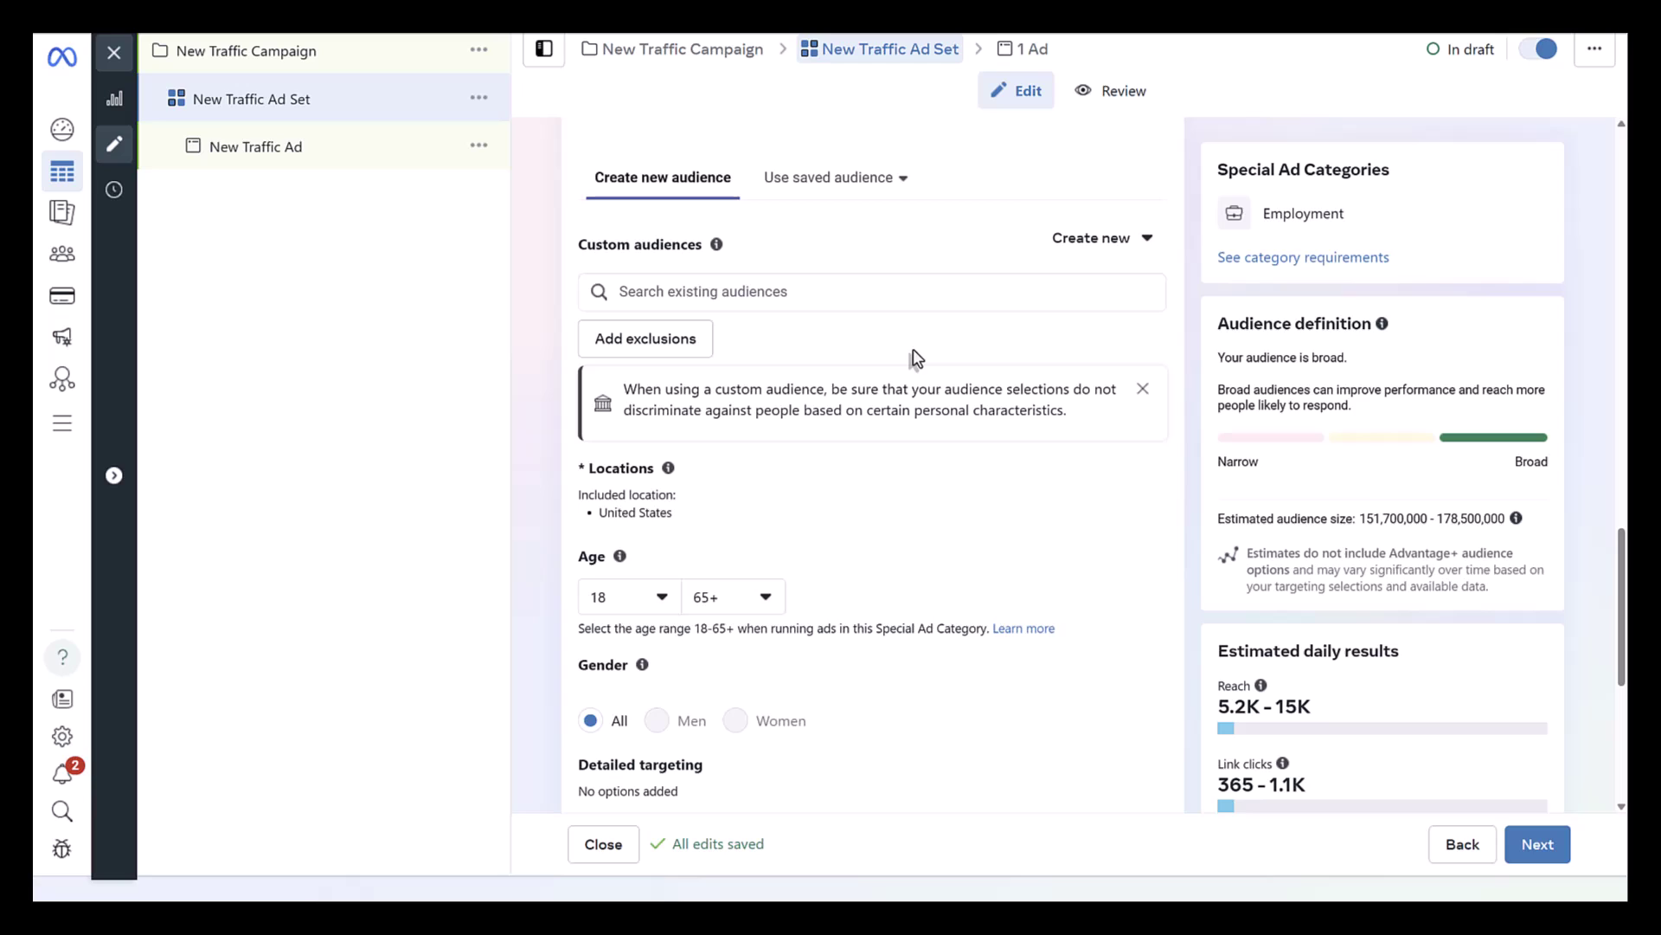
mouse_move(734, 723)
Remove the Zoo Atlanta + 15mi location so the ad set targets the United States
left_click(1142, 475)
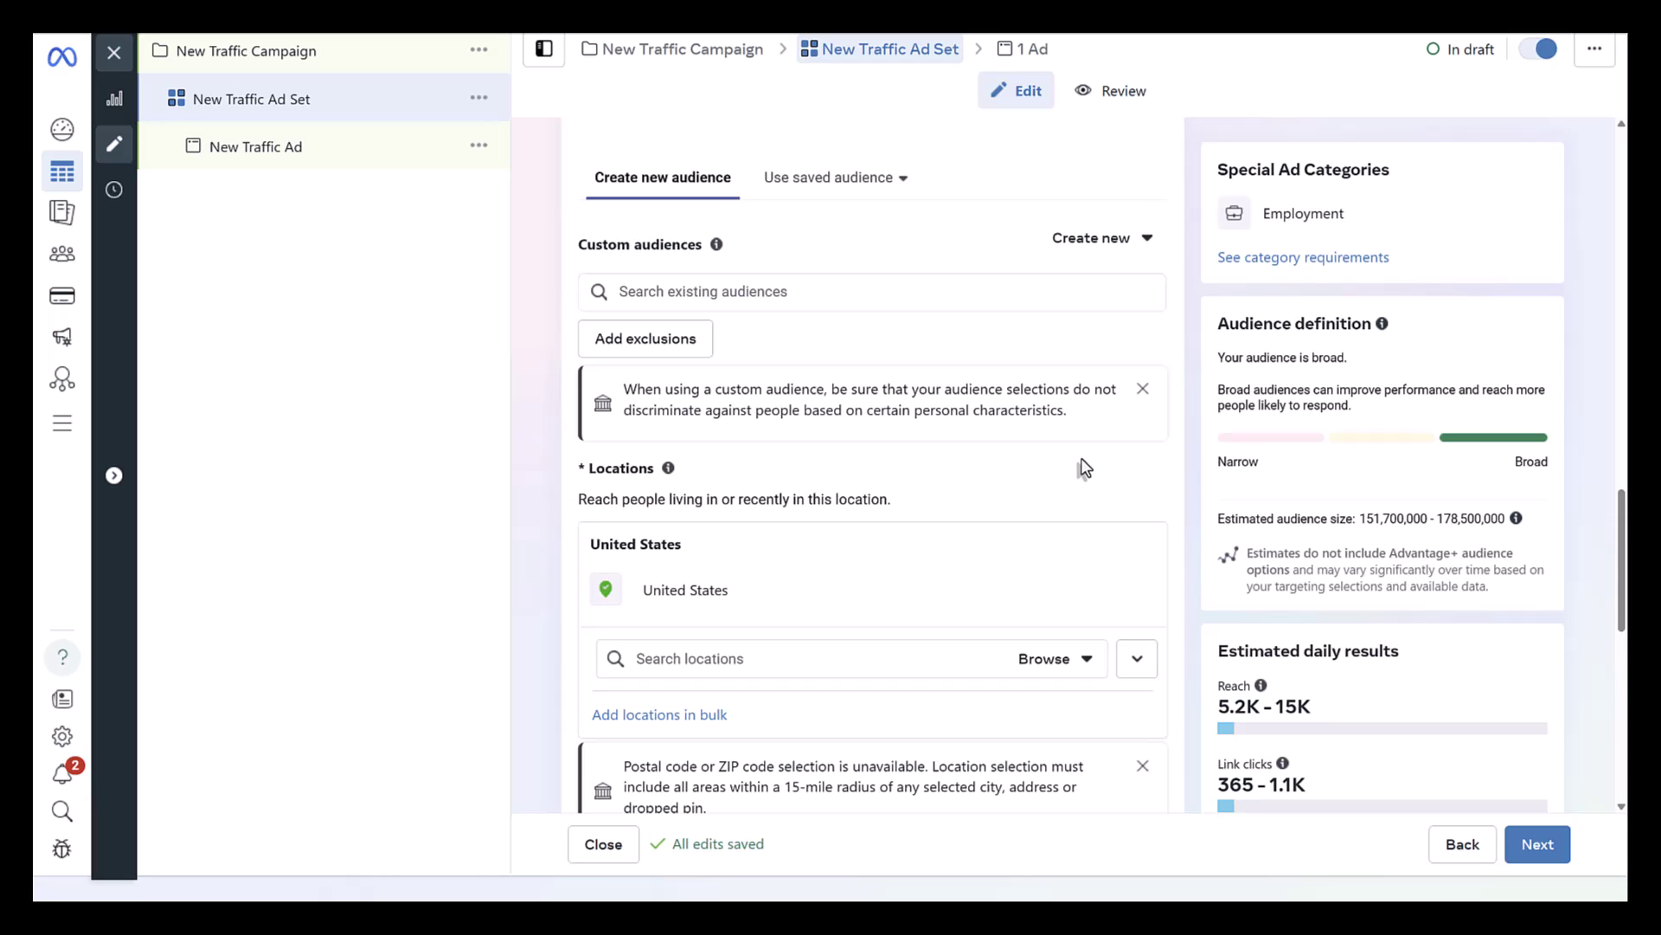
scroll(1083, 468, "down", 1)
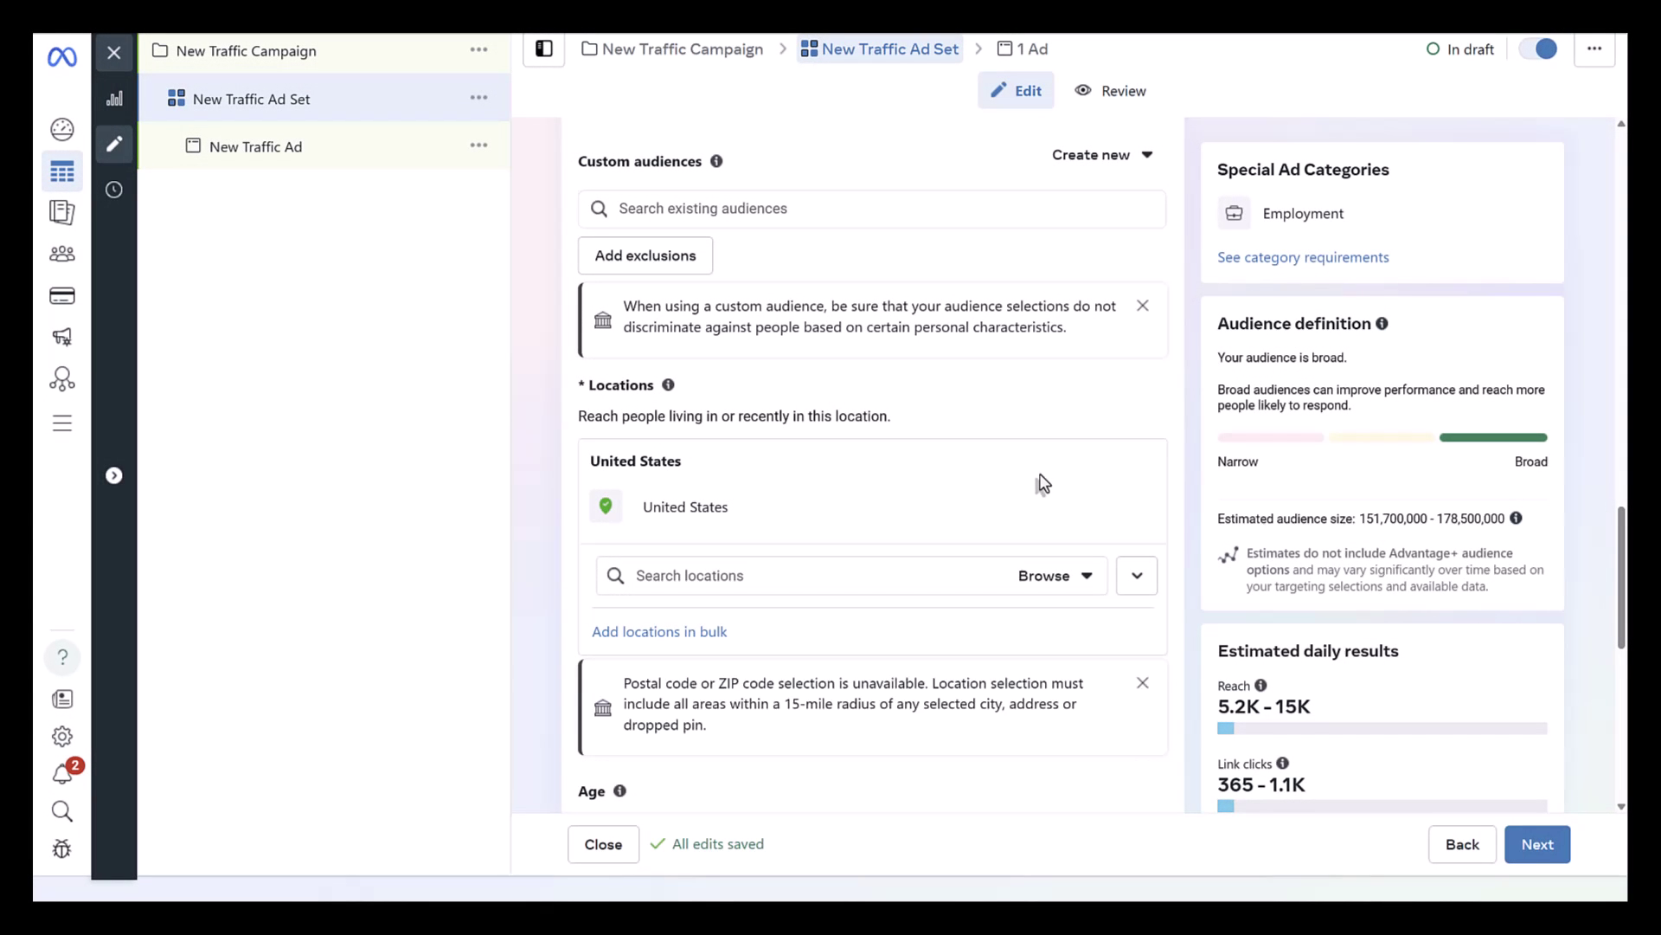
left_click(787, 564)
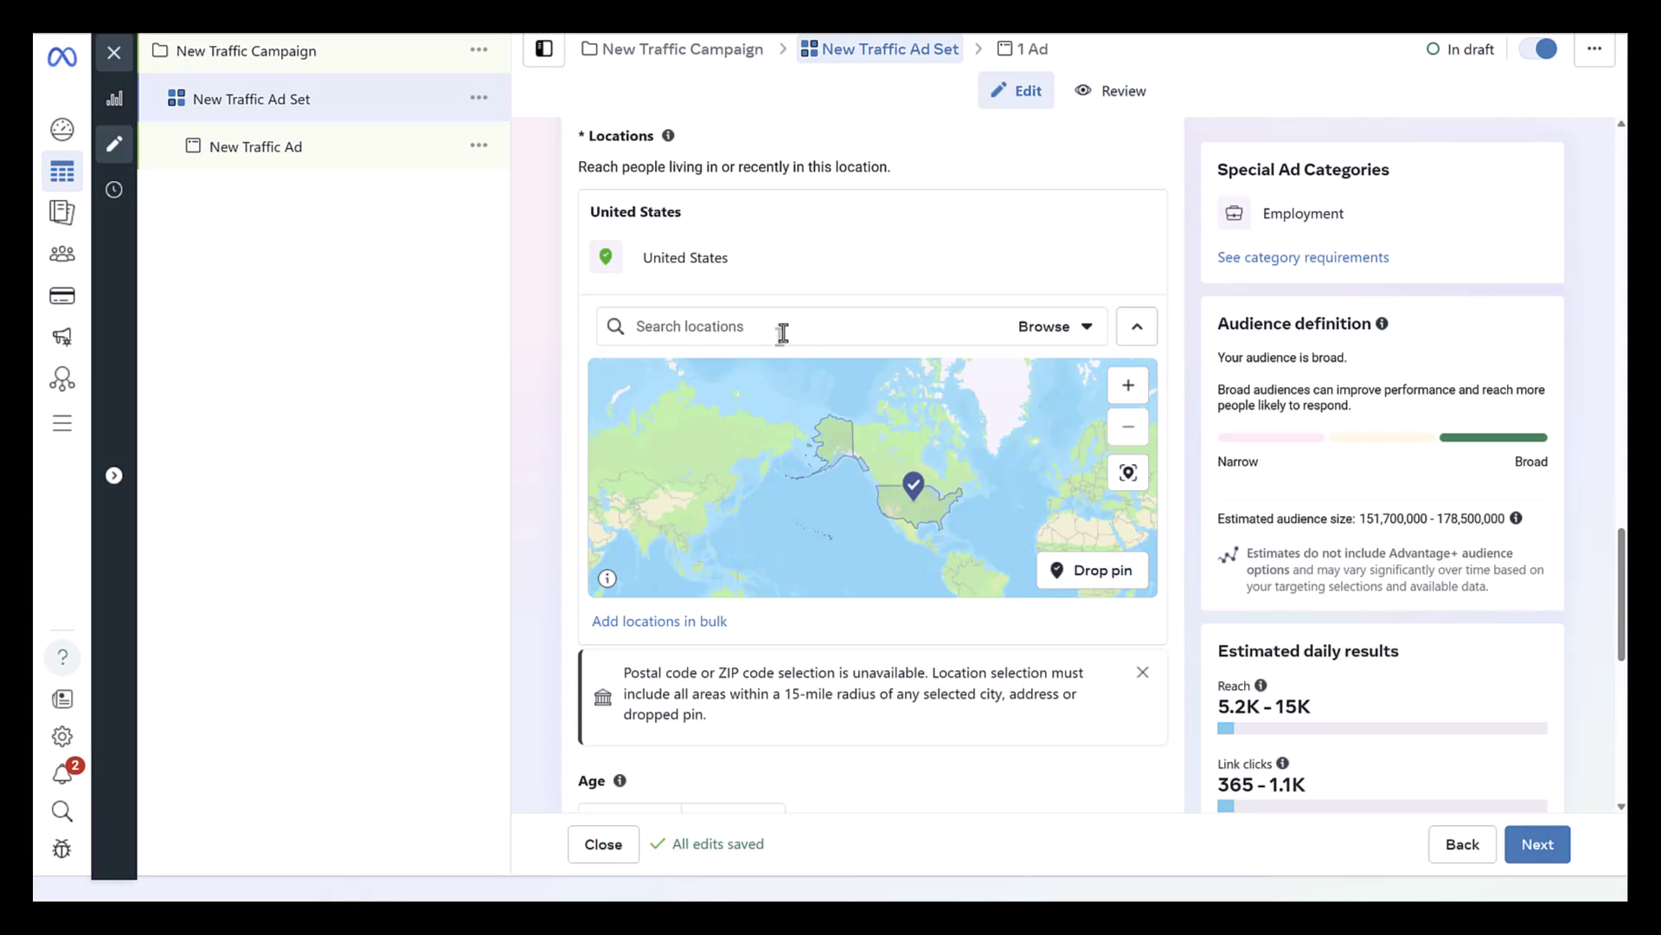
left_click(782, 332)
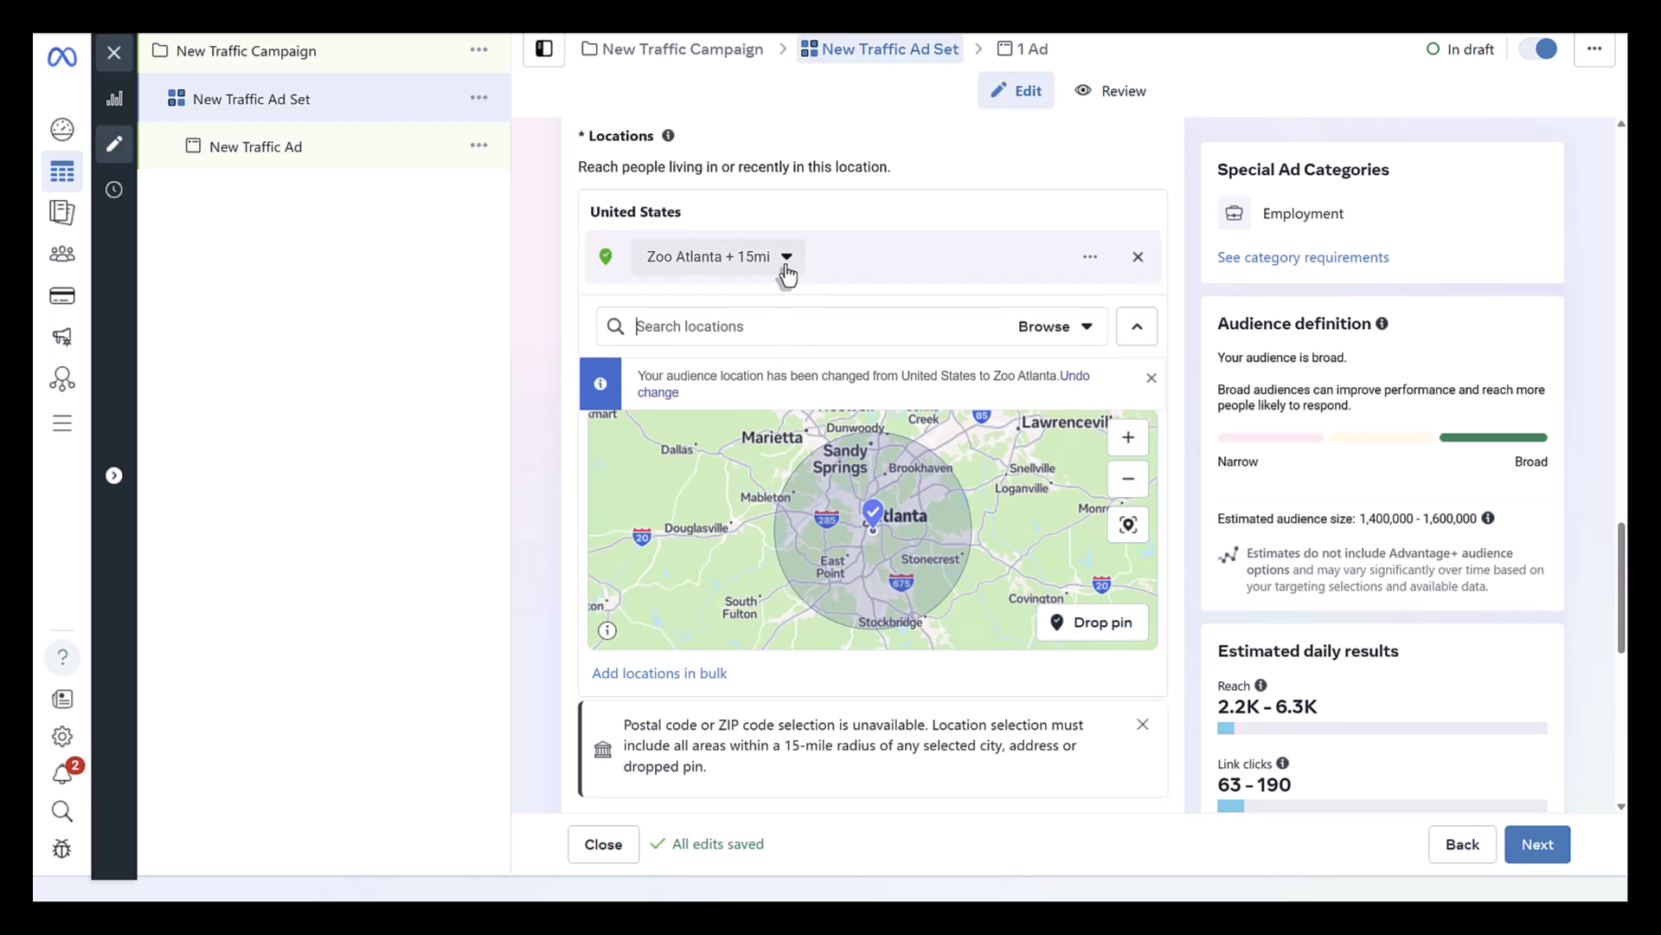
left_click(787, 256)
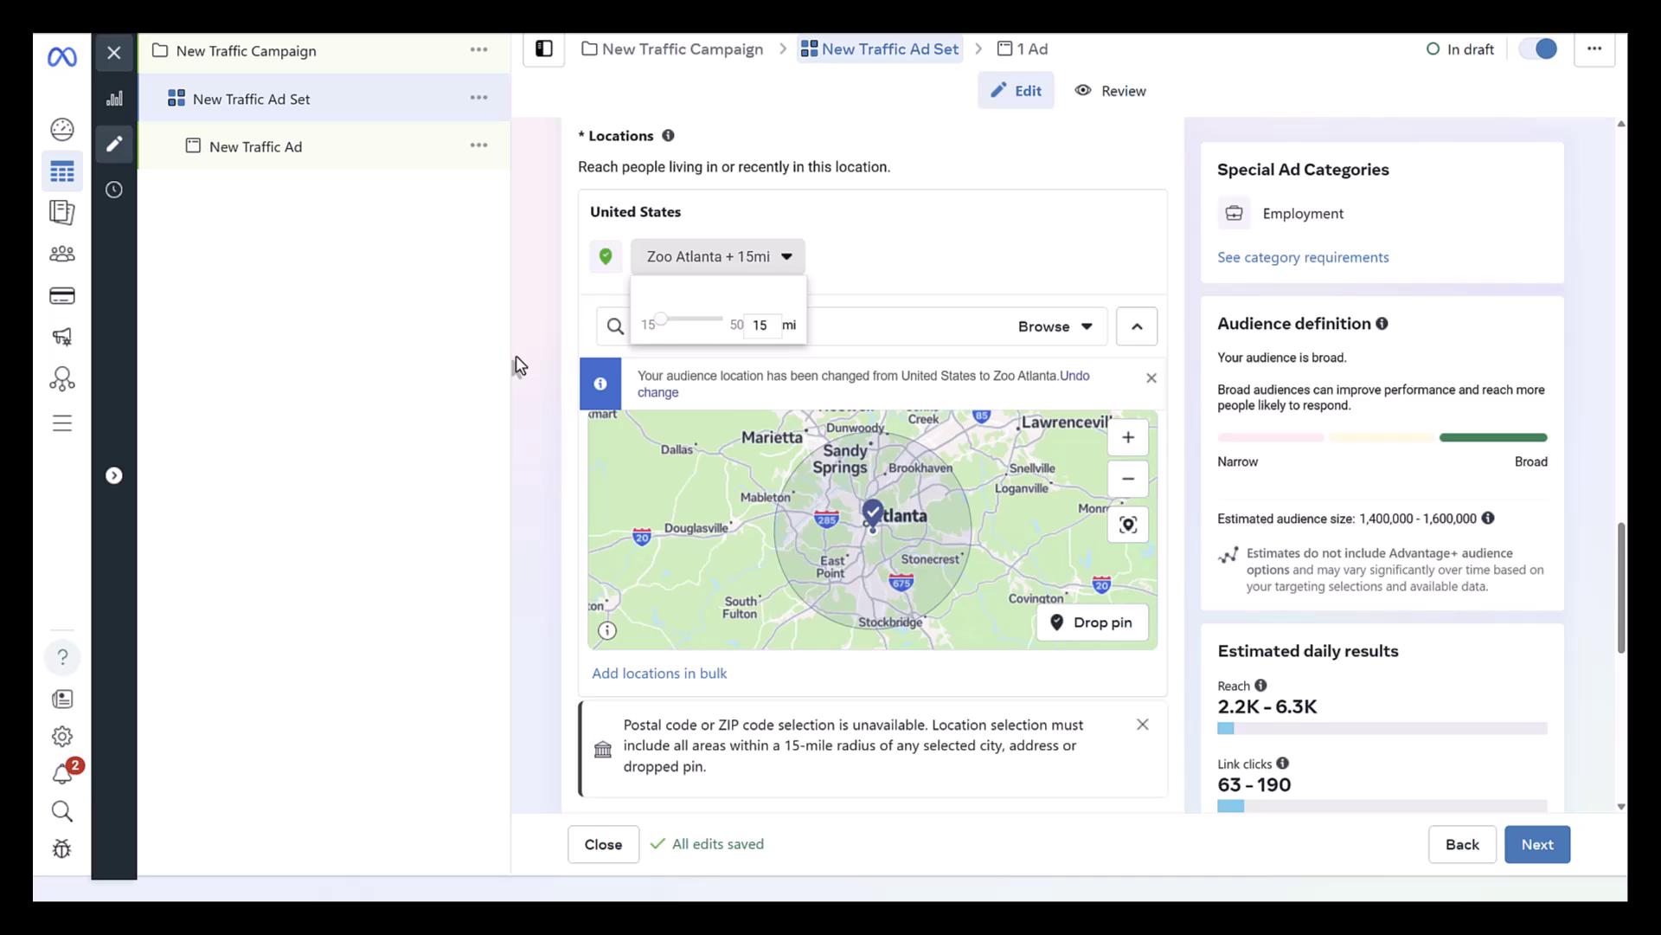
left_click(1138, 262)
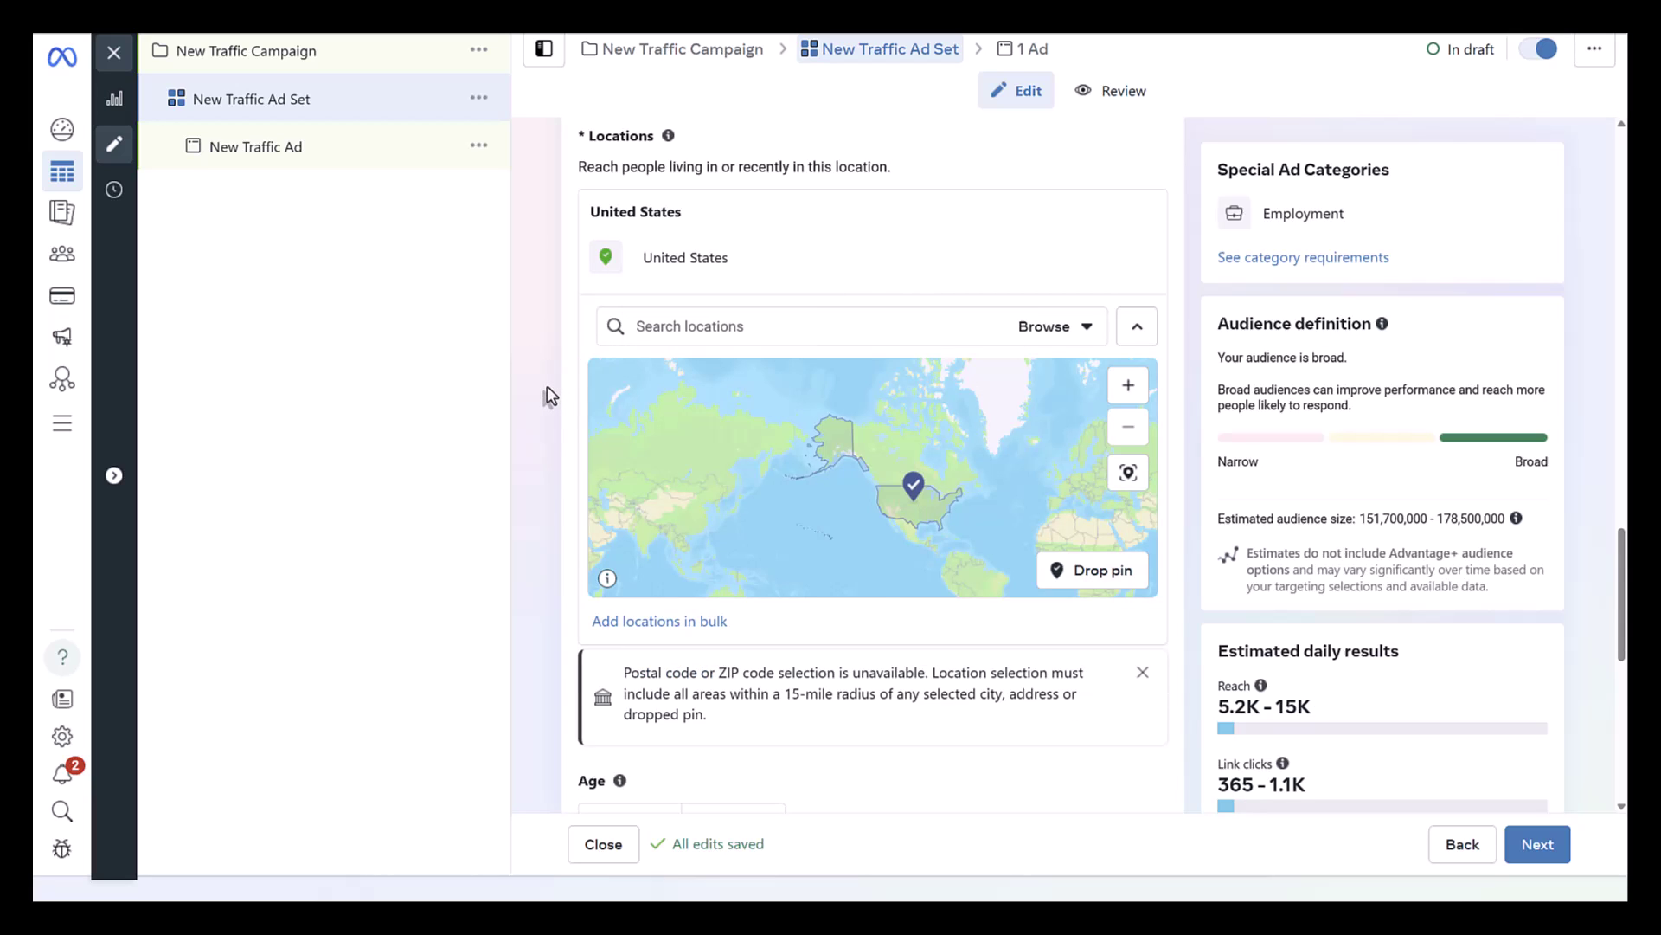
scroll(546, 386, "down", 6)
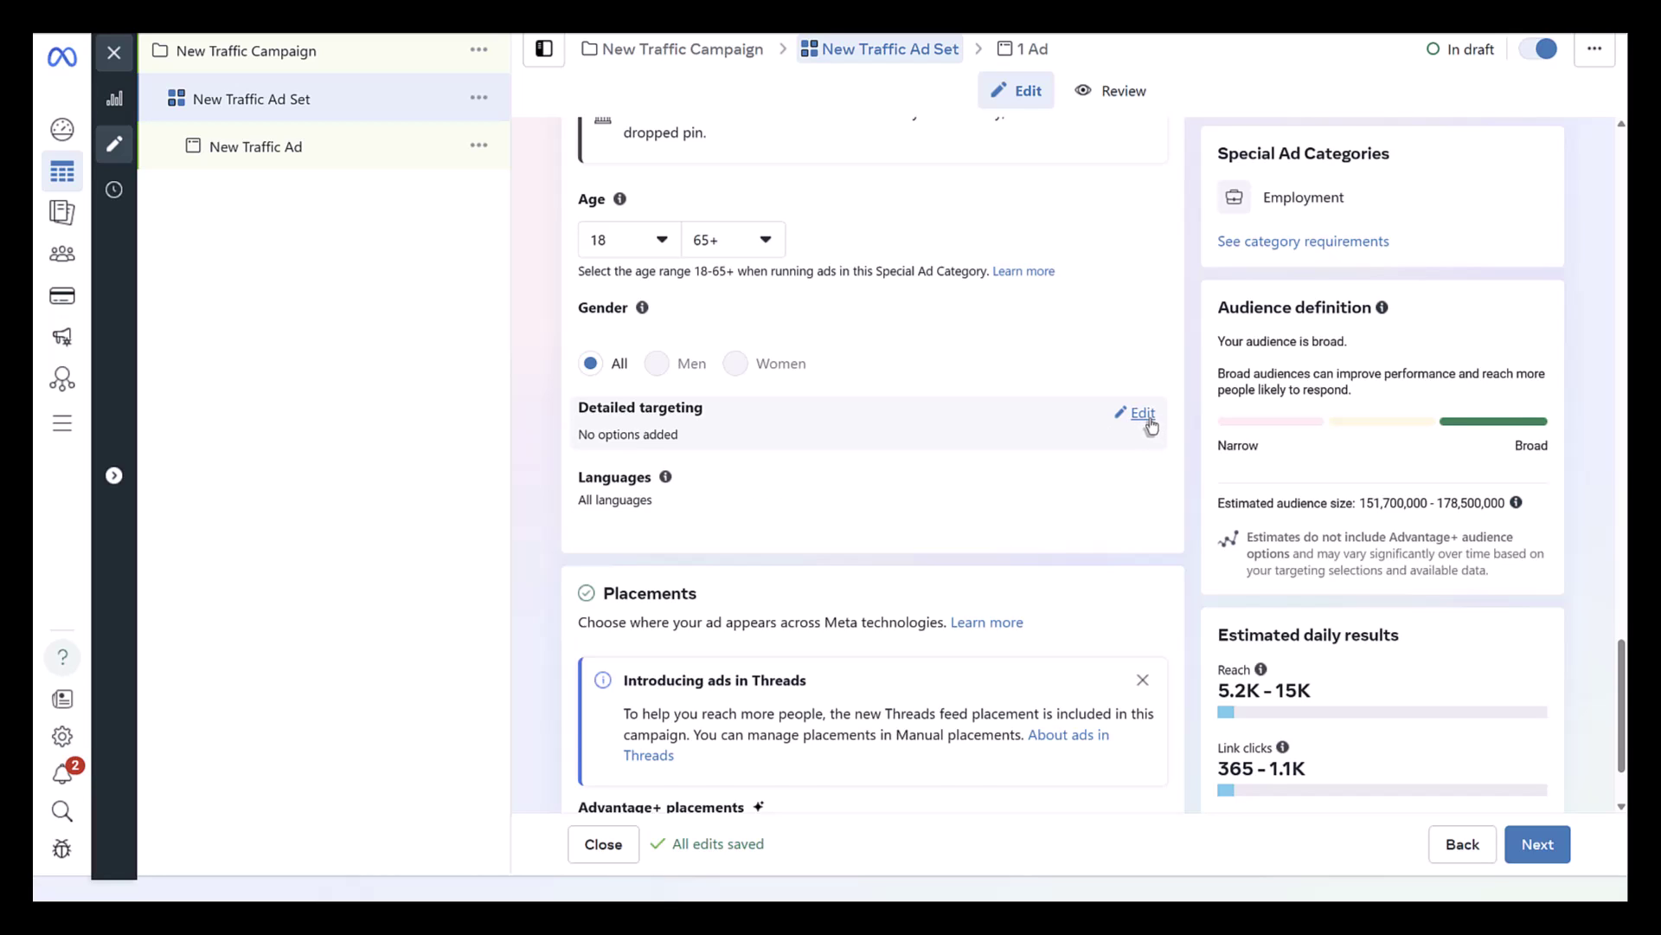
Search detailed targeting for 'independent', find no matches, and clear it, leaving targeting empty
left_click(1143, 416)
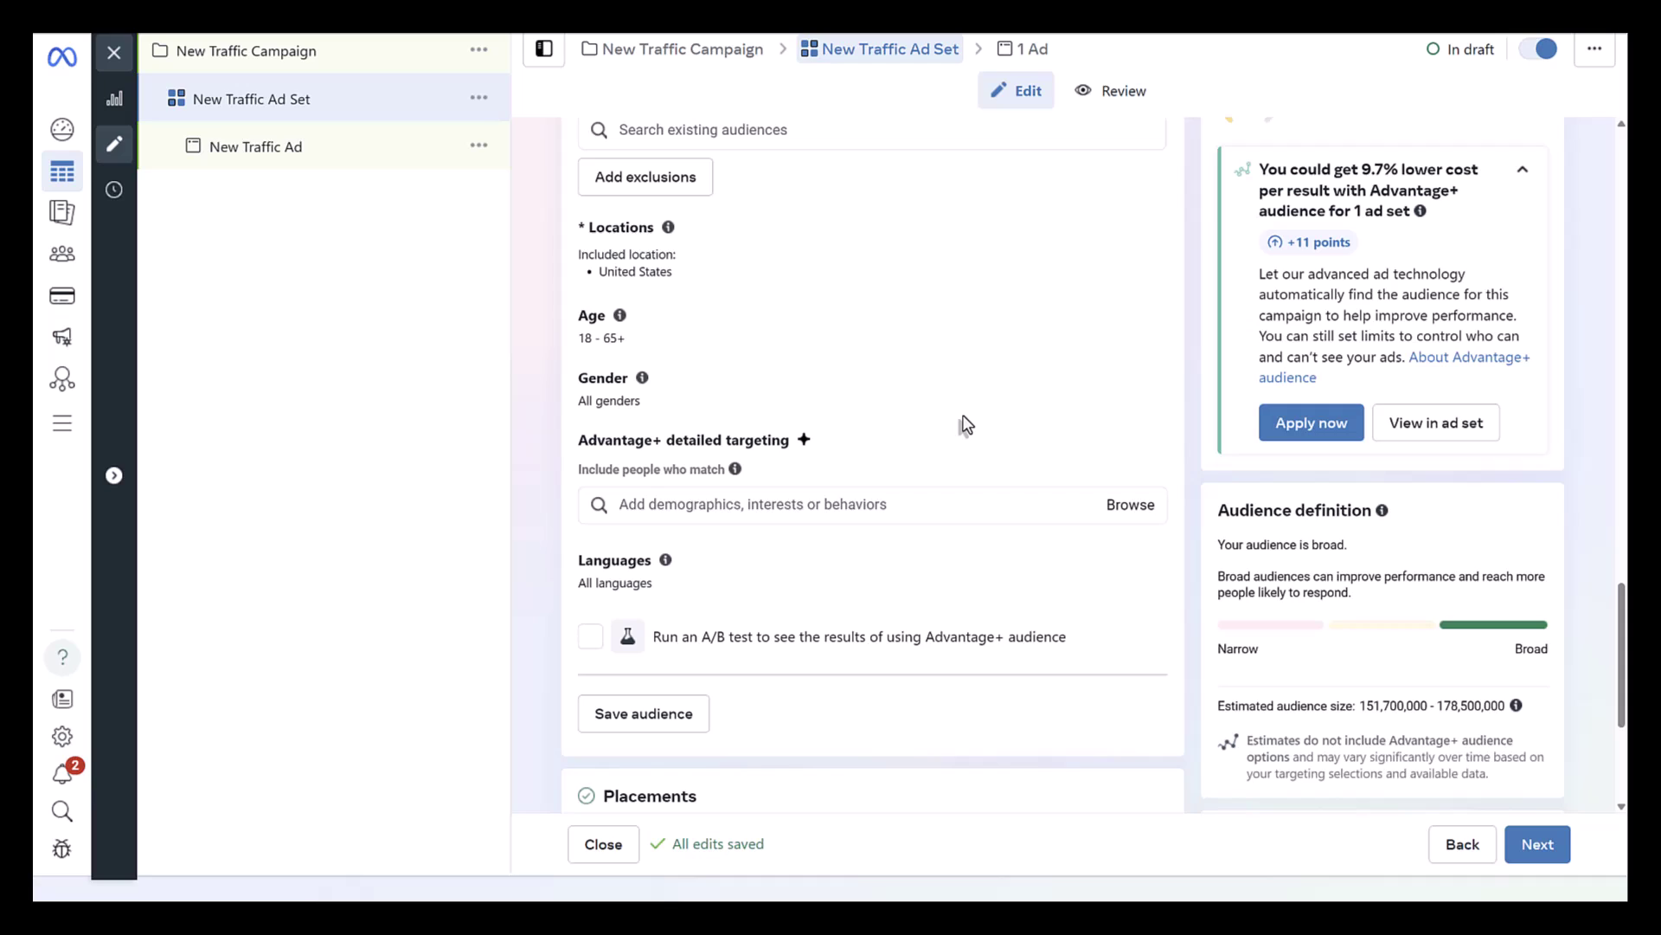
left_click(864, 513)
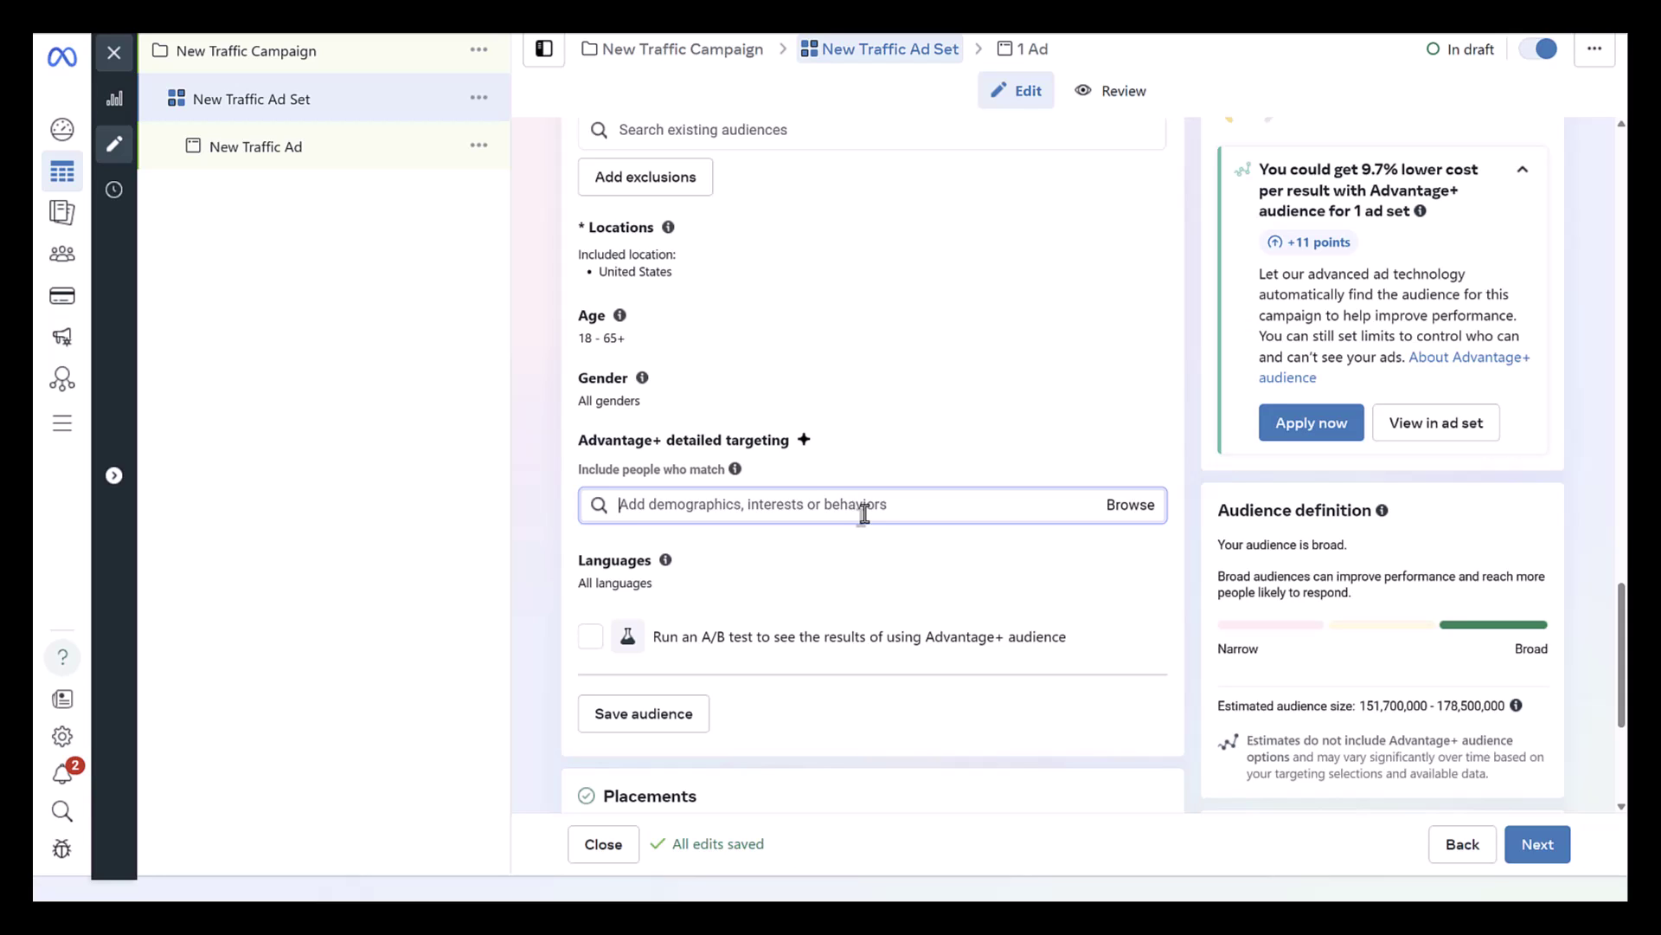
type("independent")
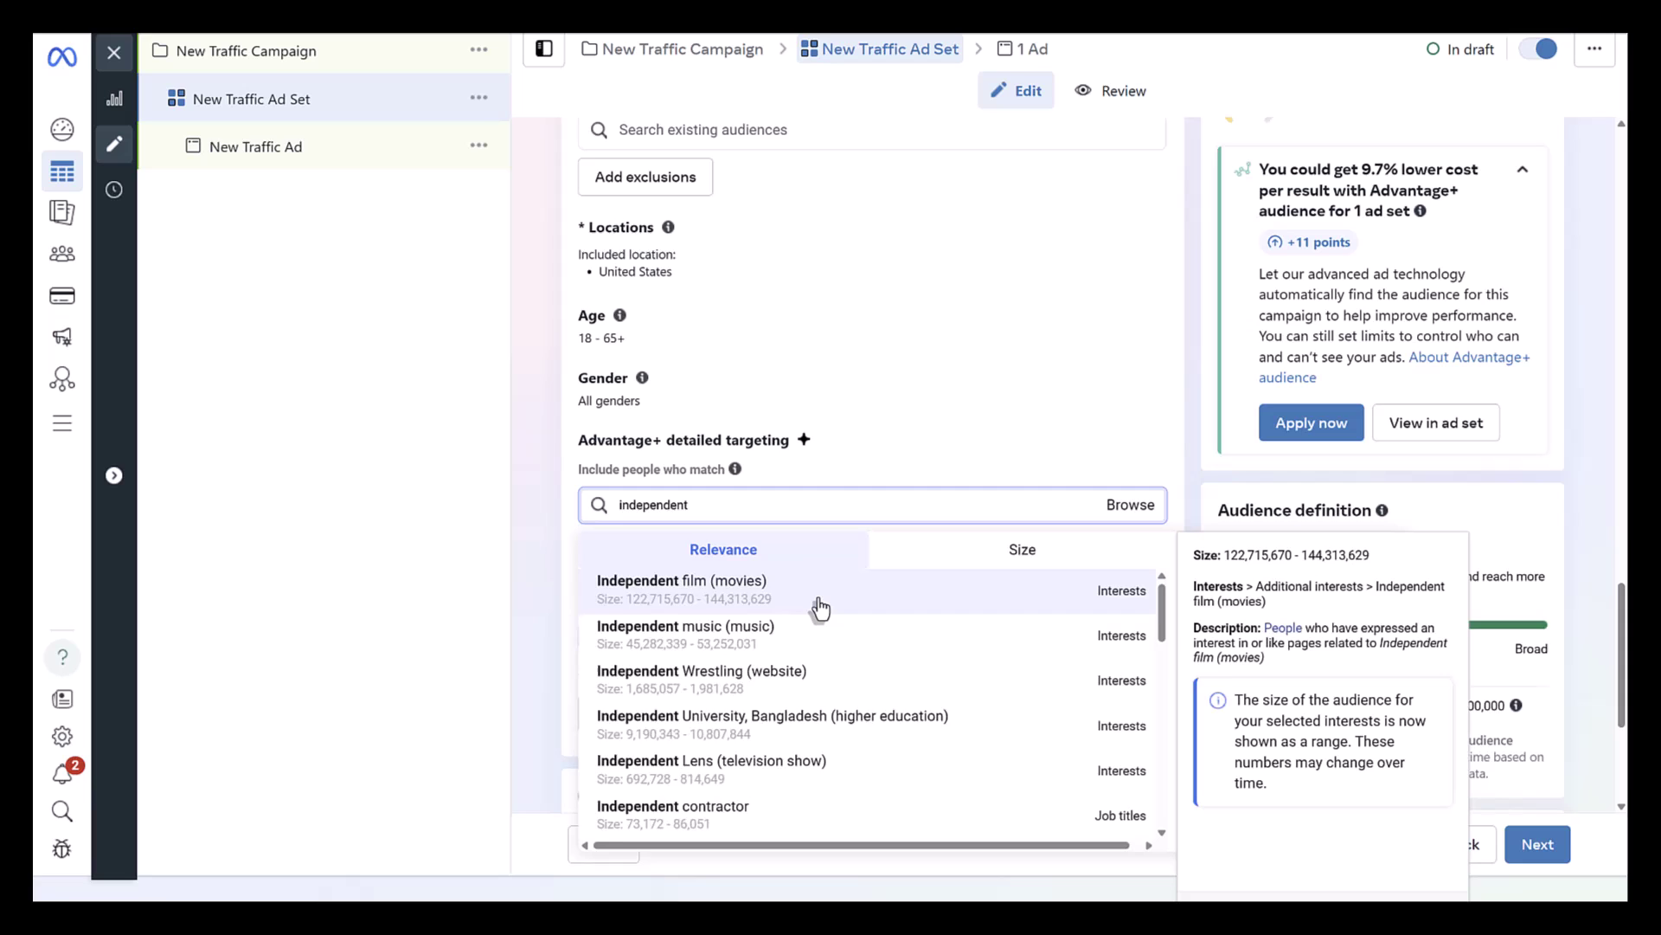
scroll(820, 608, "down", 10)
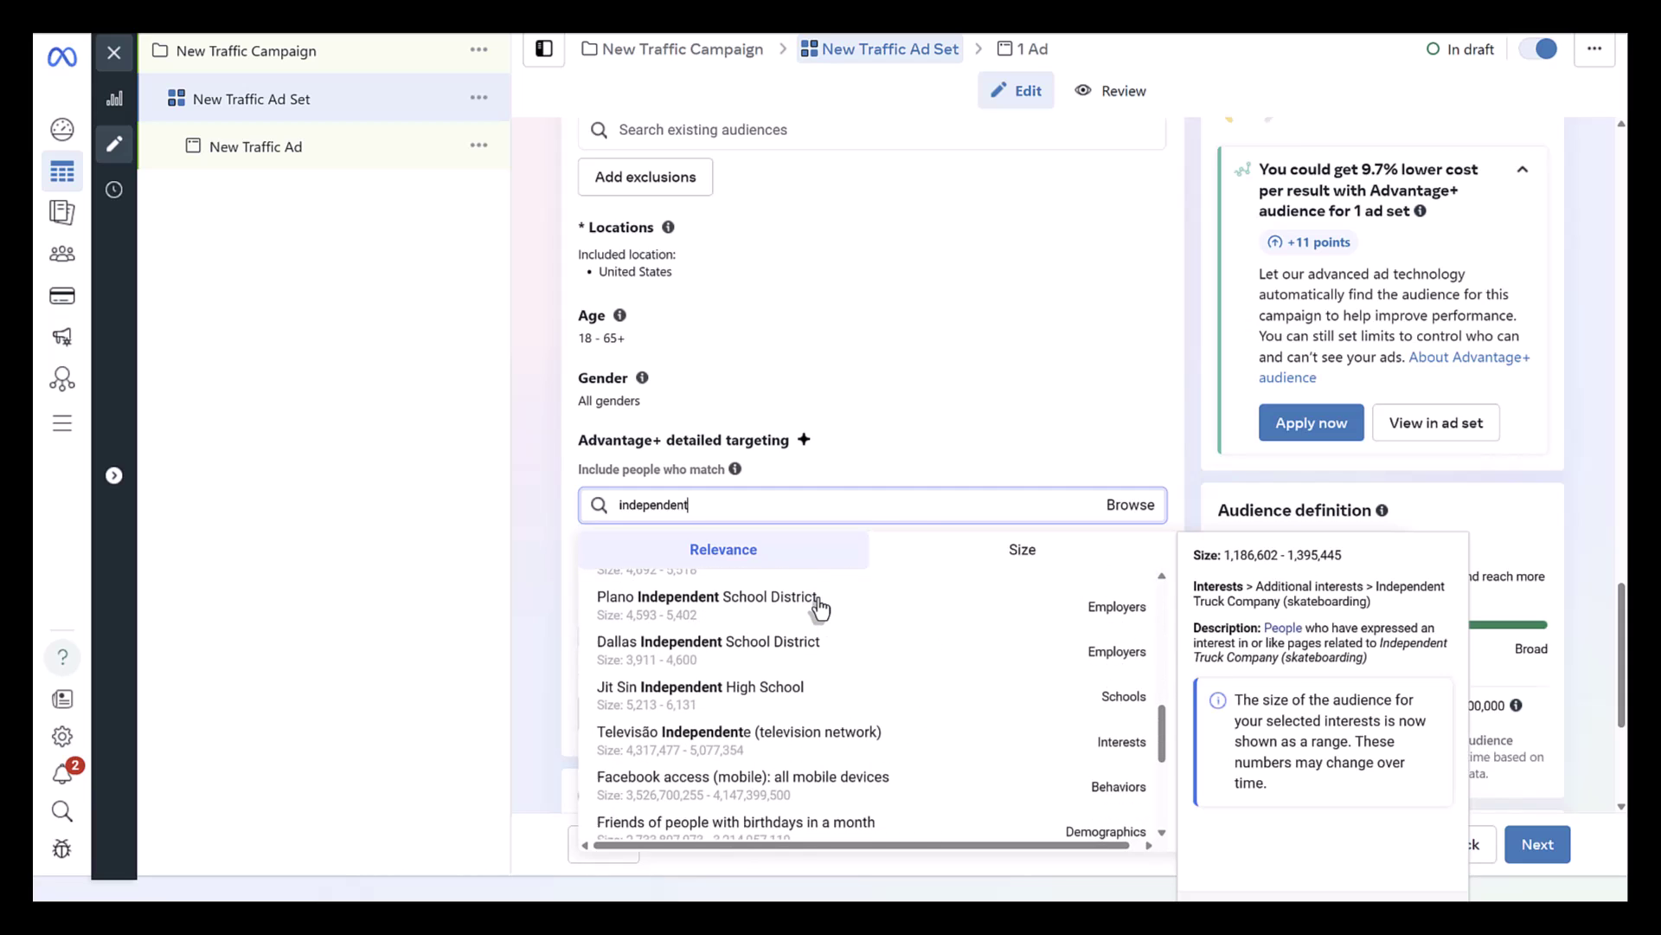
scroll(821, 606, "down", 2)
scroll(818, 606, "up", 12)
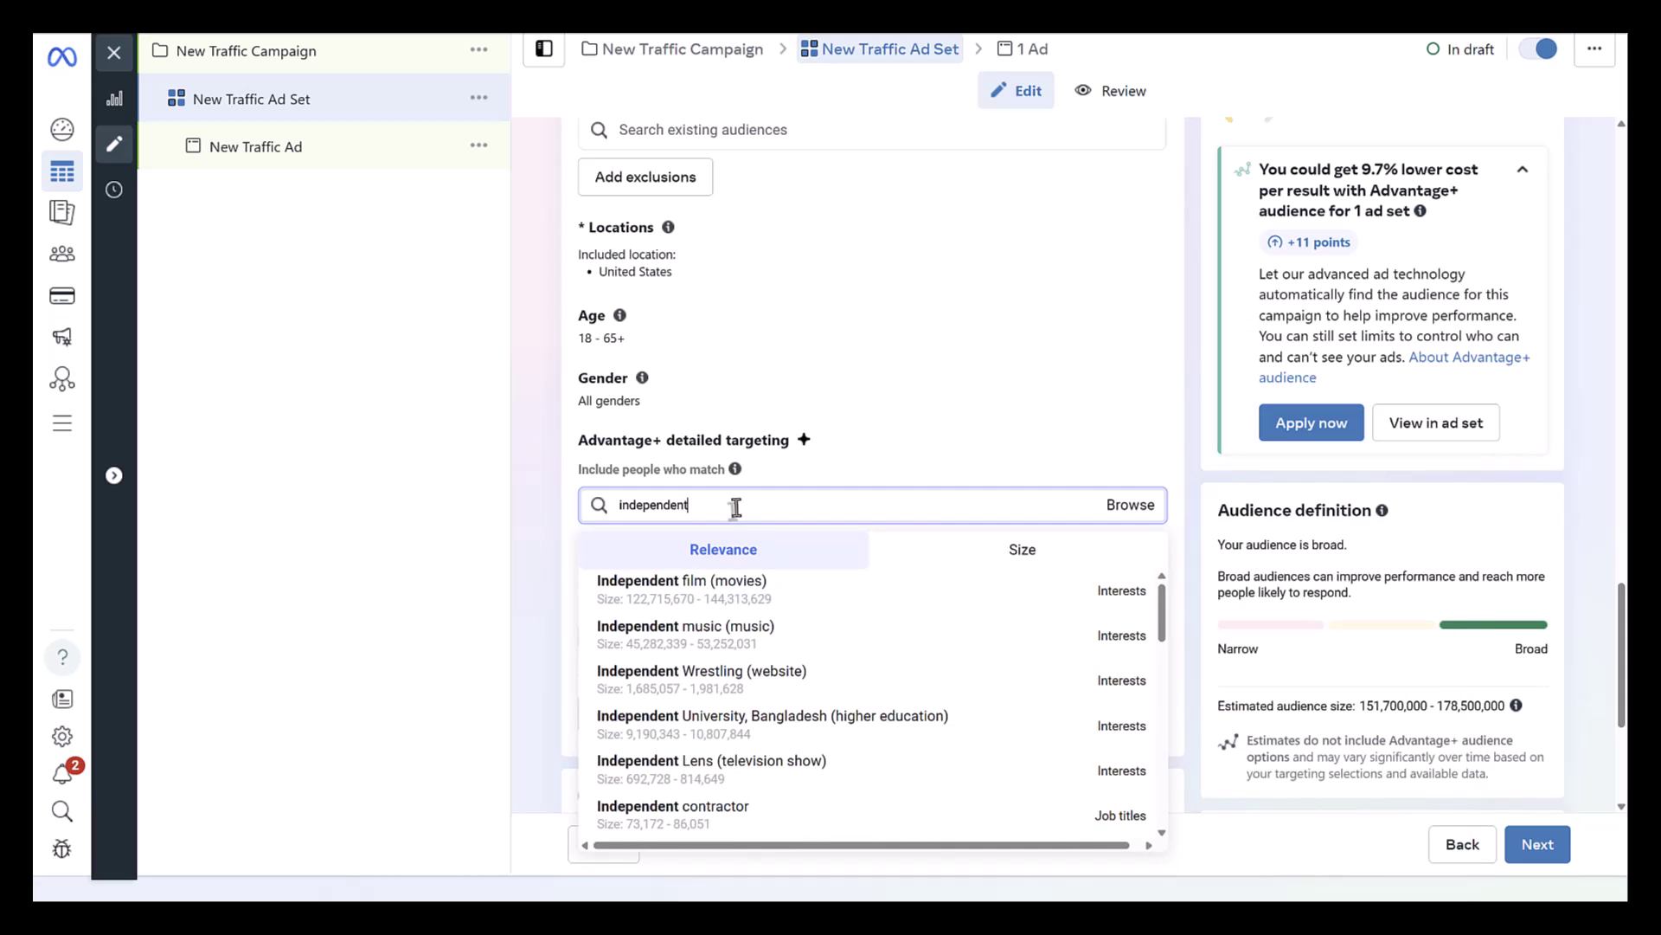
key("ctrl+a")
key("BackSpace")
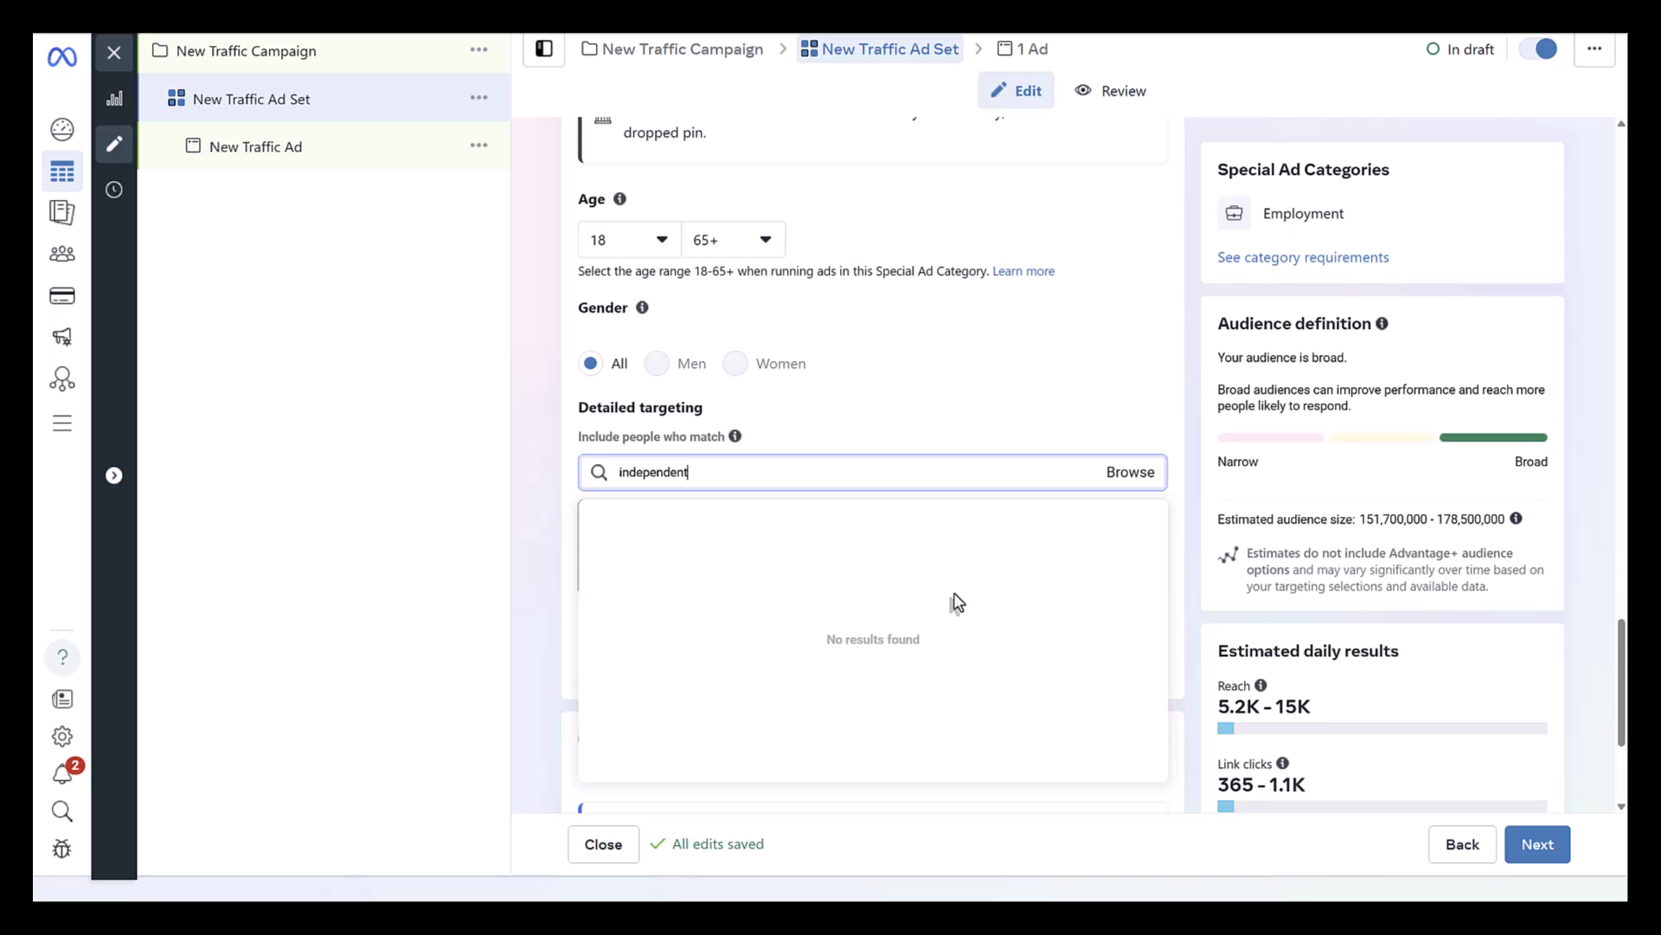
left_click(932, 439)
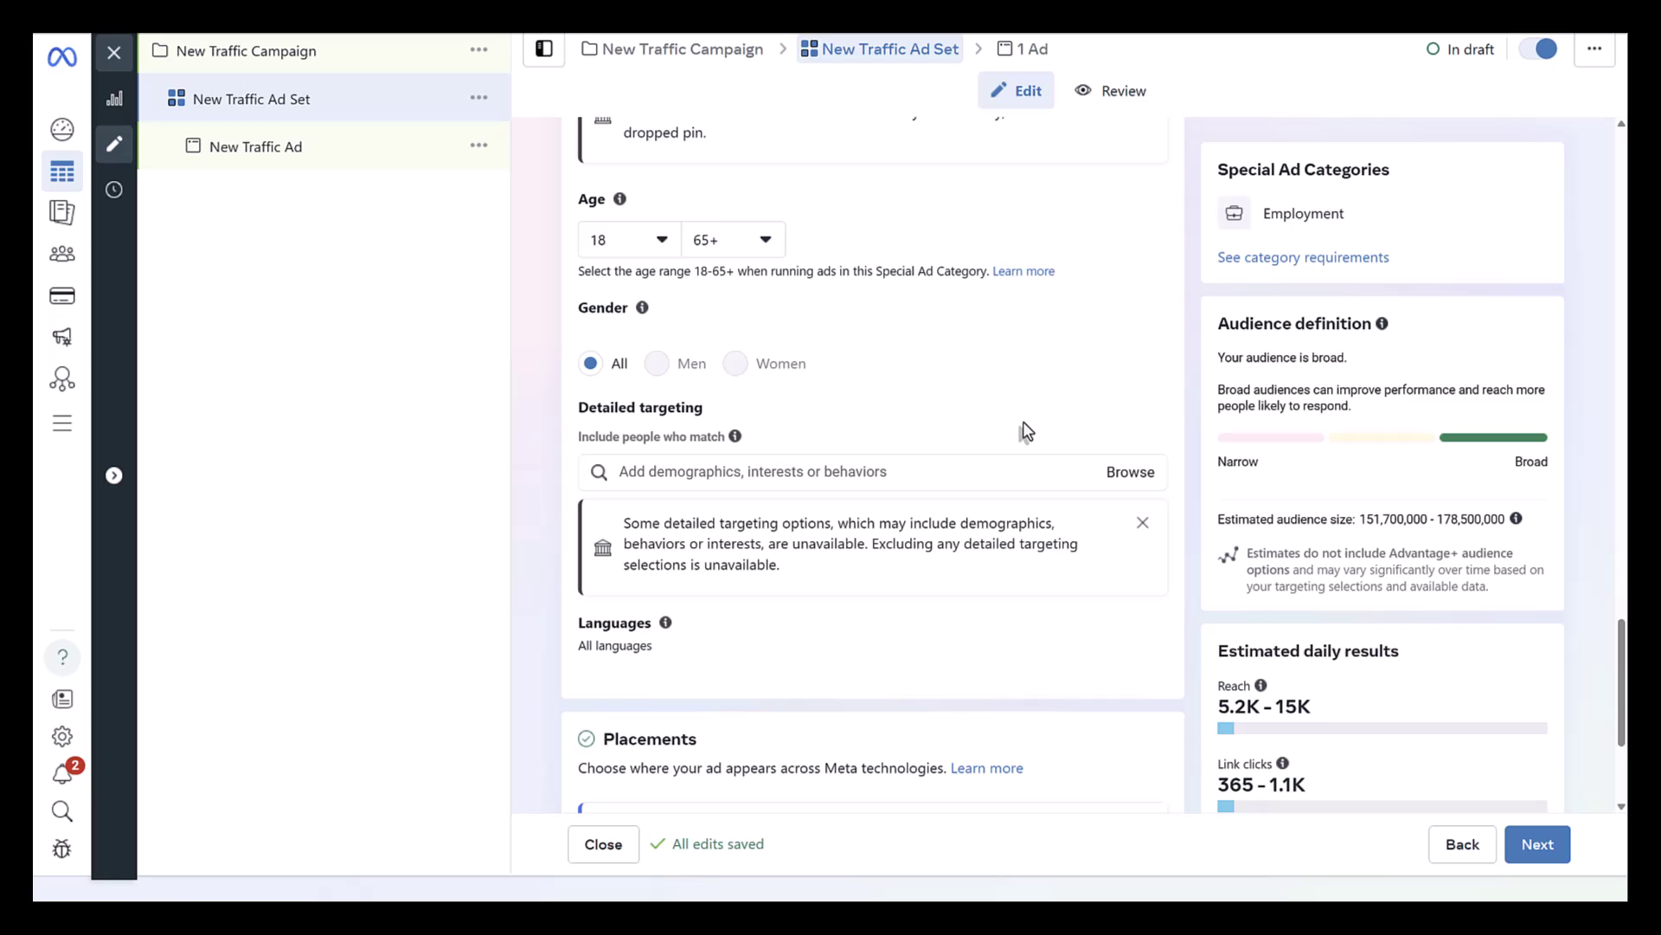
scroll(1024, 428, "up", 7)
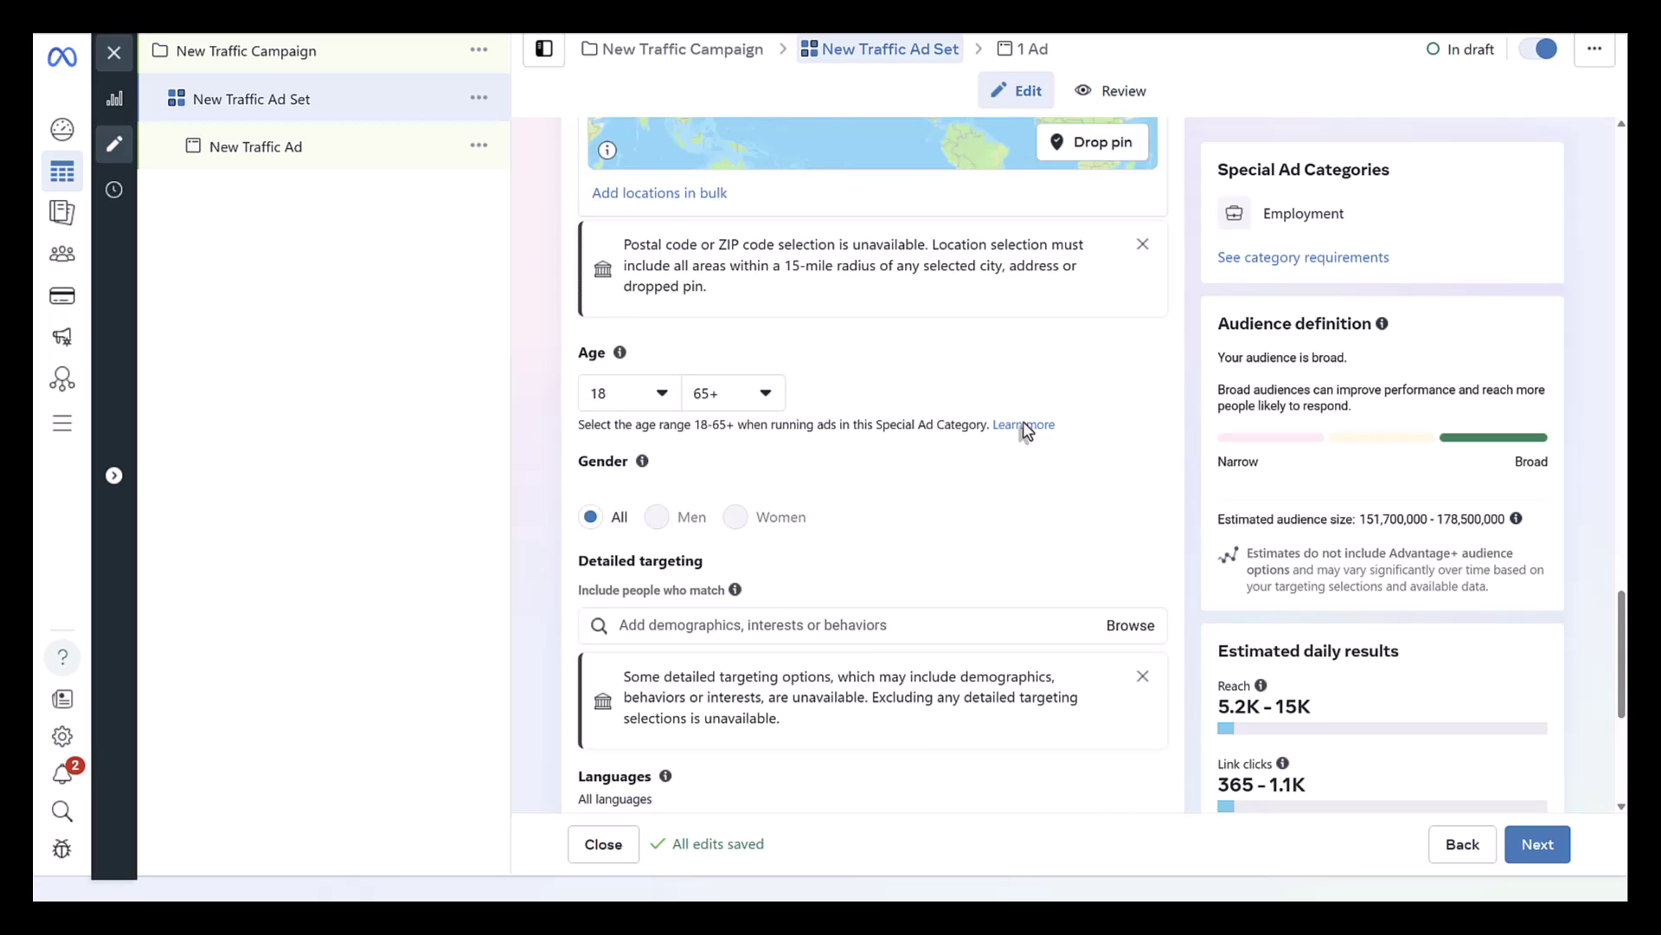
scroll(1021, 422, "up", 5)
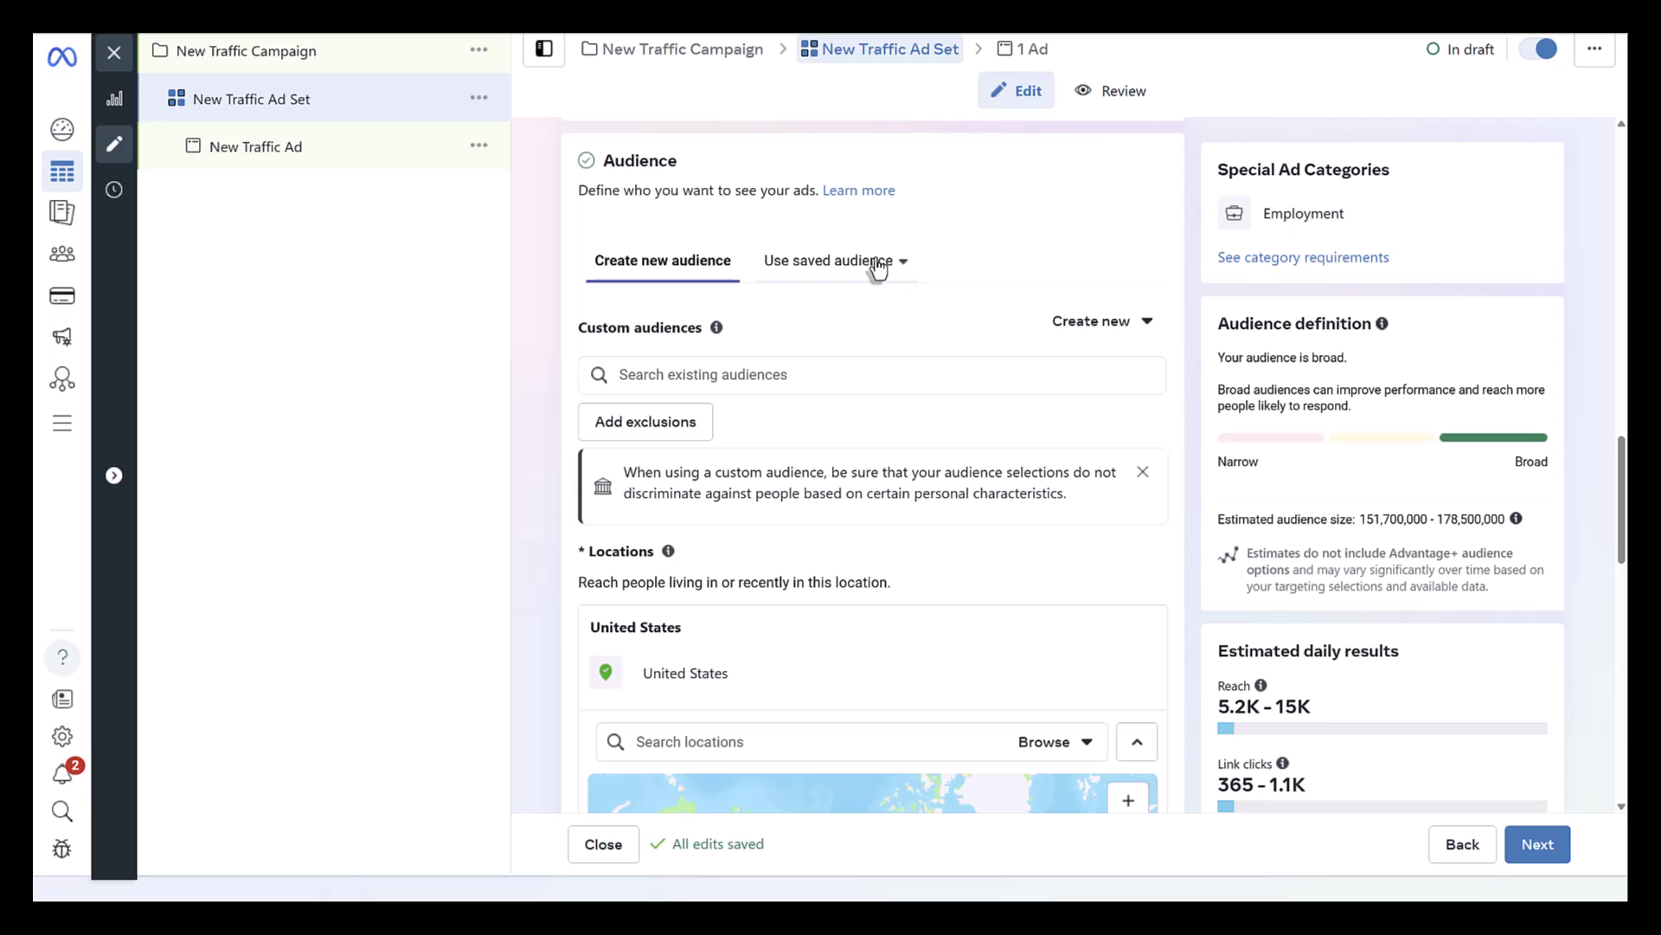
left_click(878, 264)
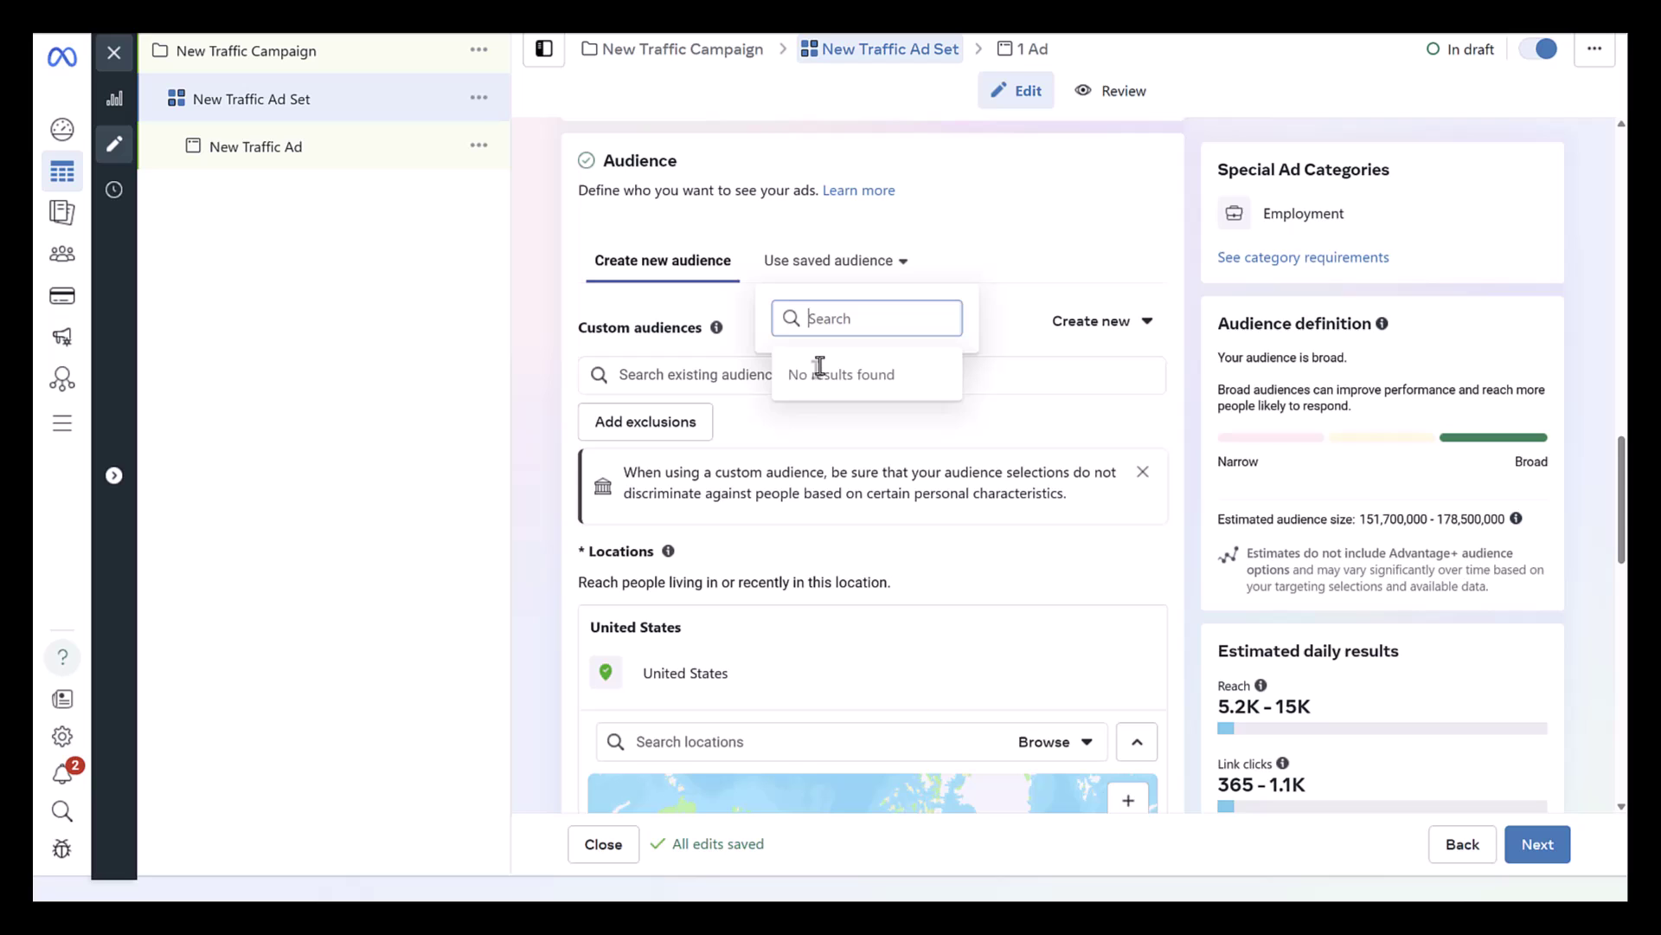
scroll(819, 365, "down", 5)
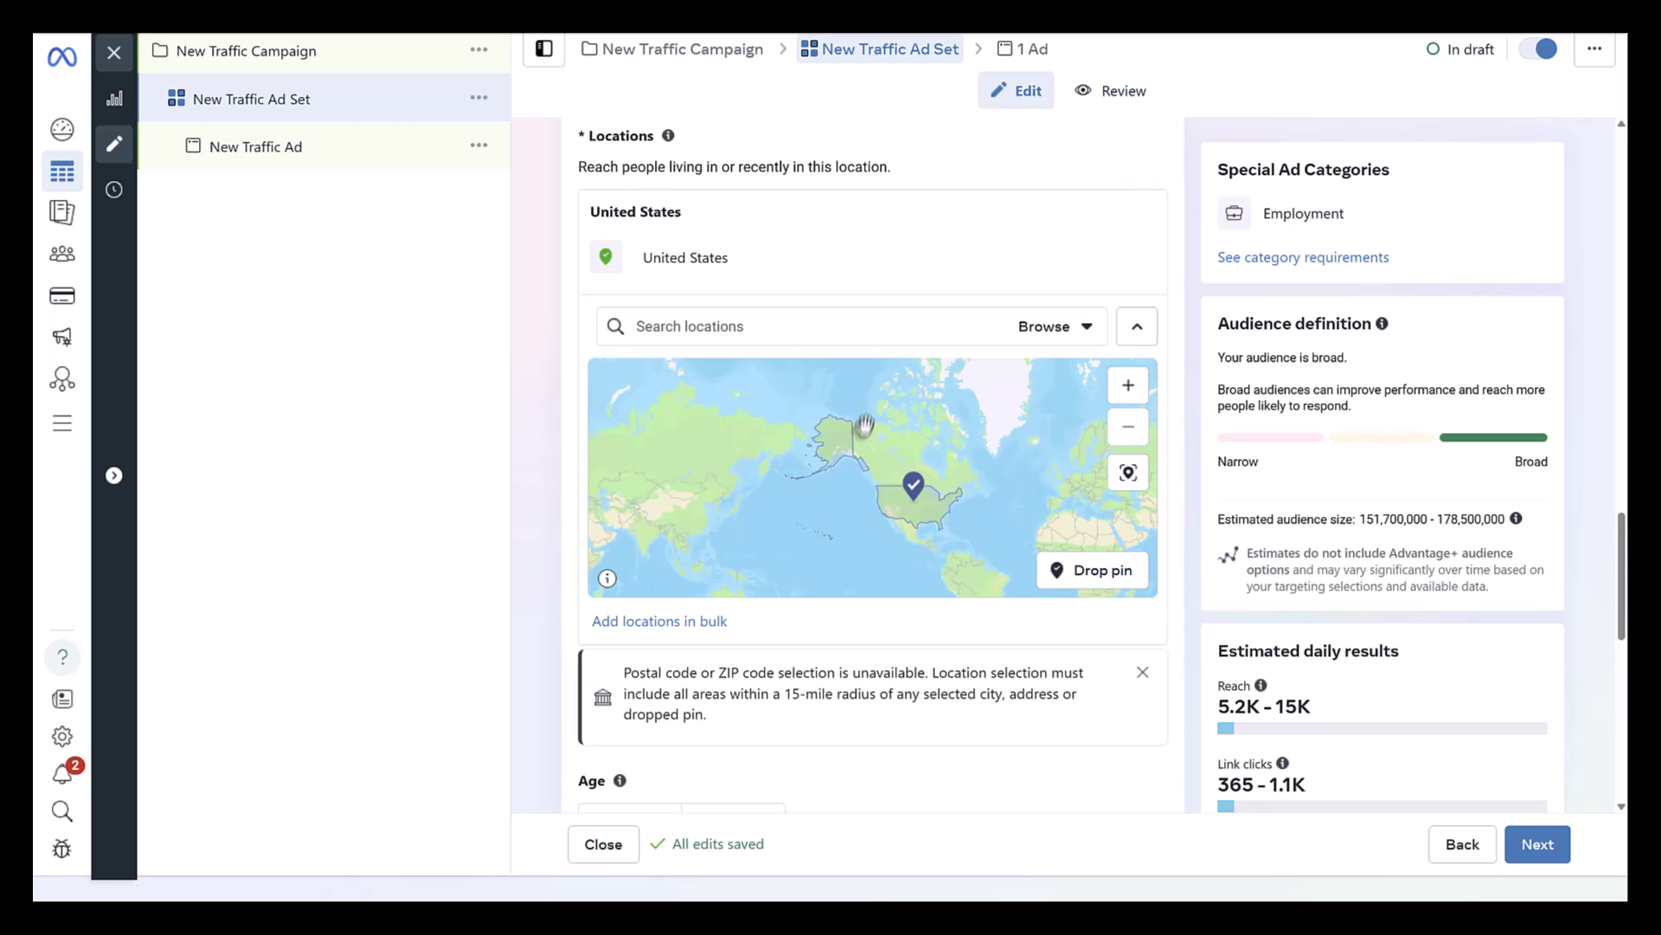
scroll(869, 659, "up", 6)
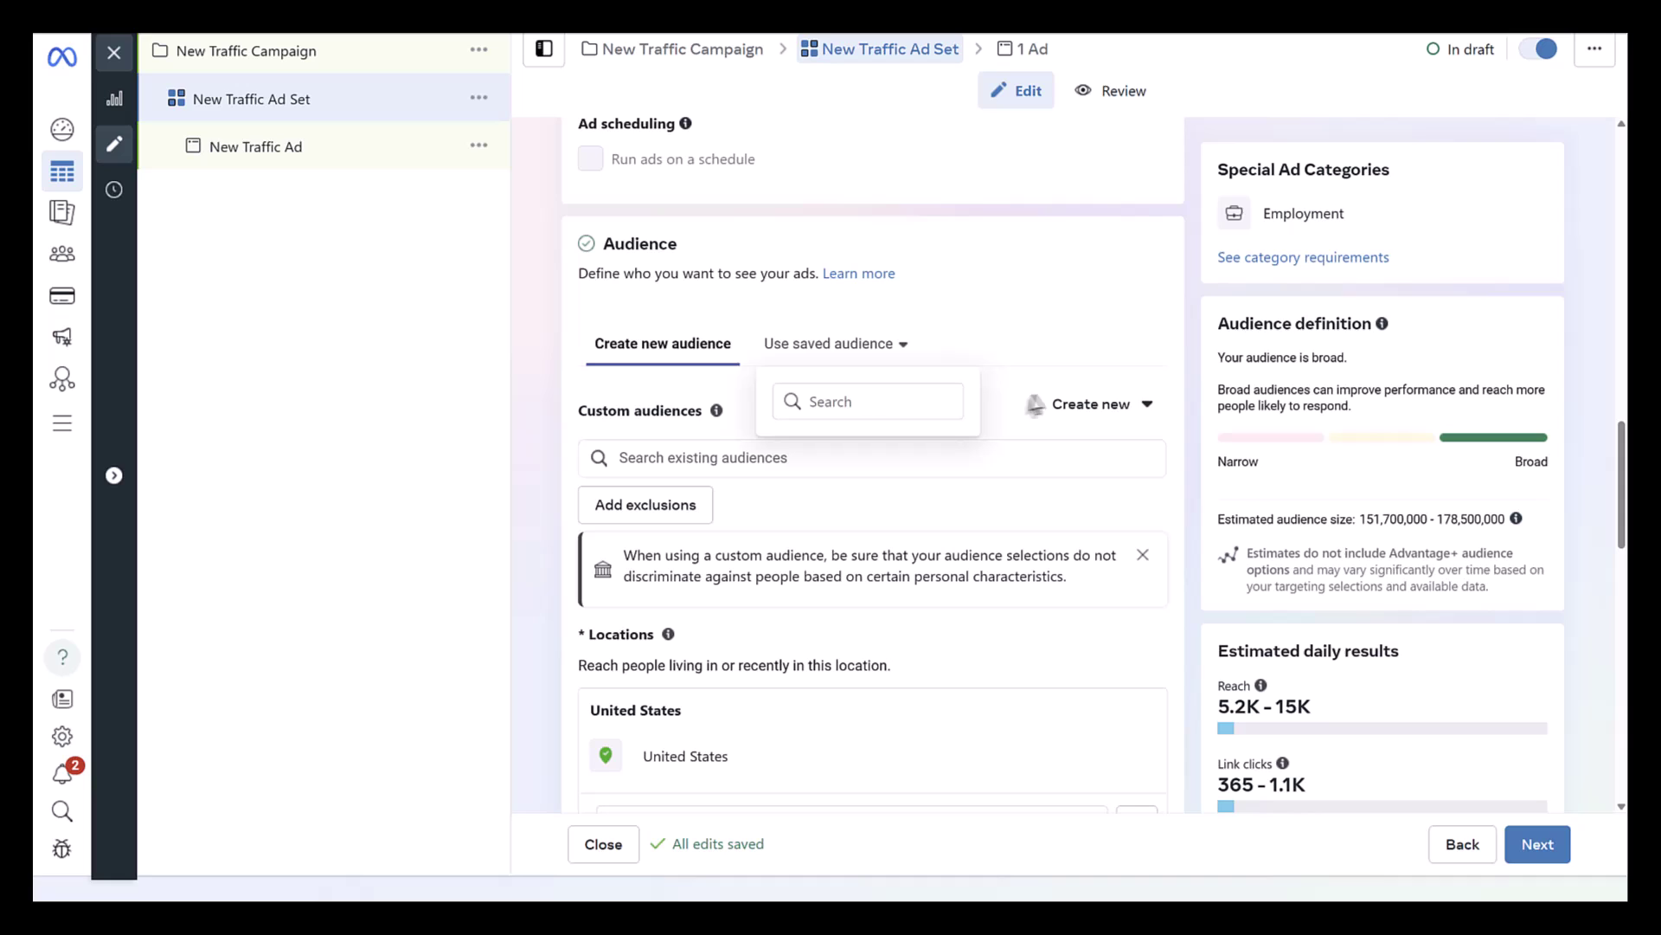
left_click(1130, 422)
left_click(1134, 481)
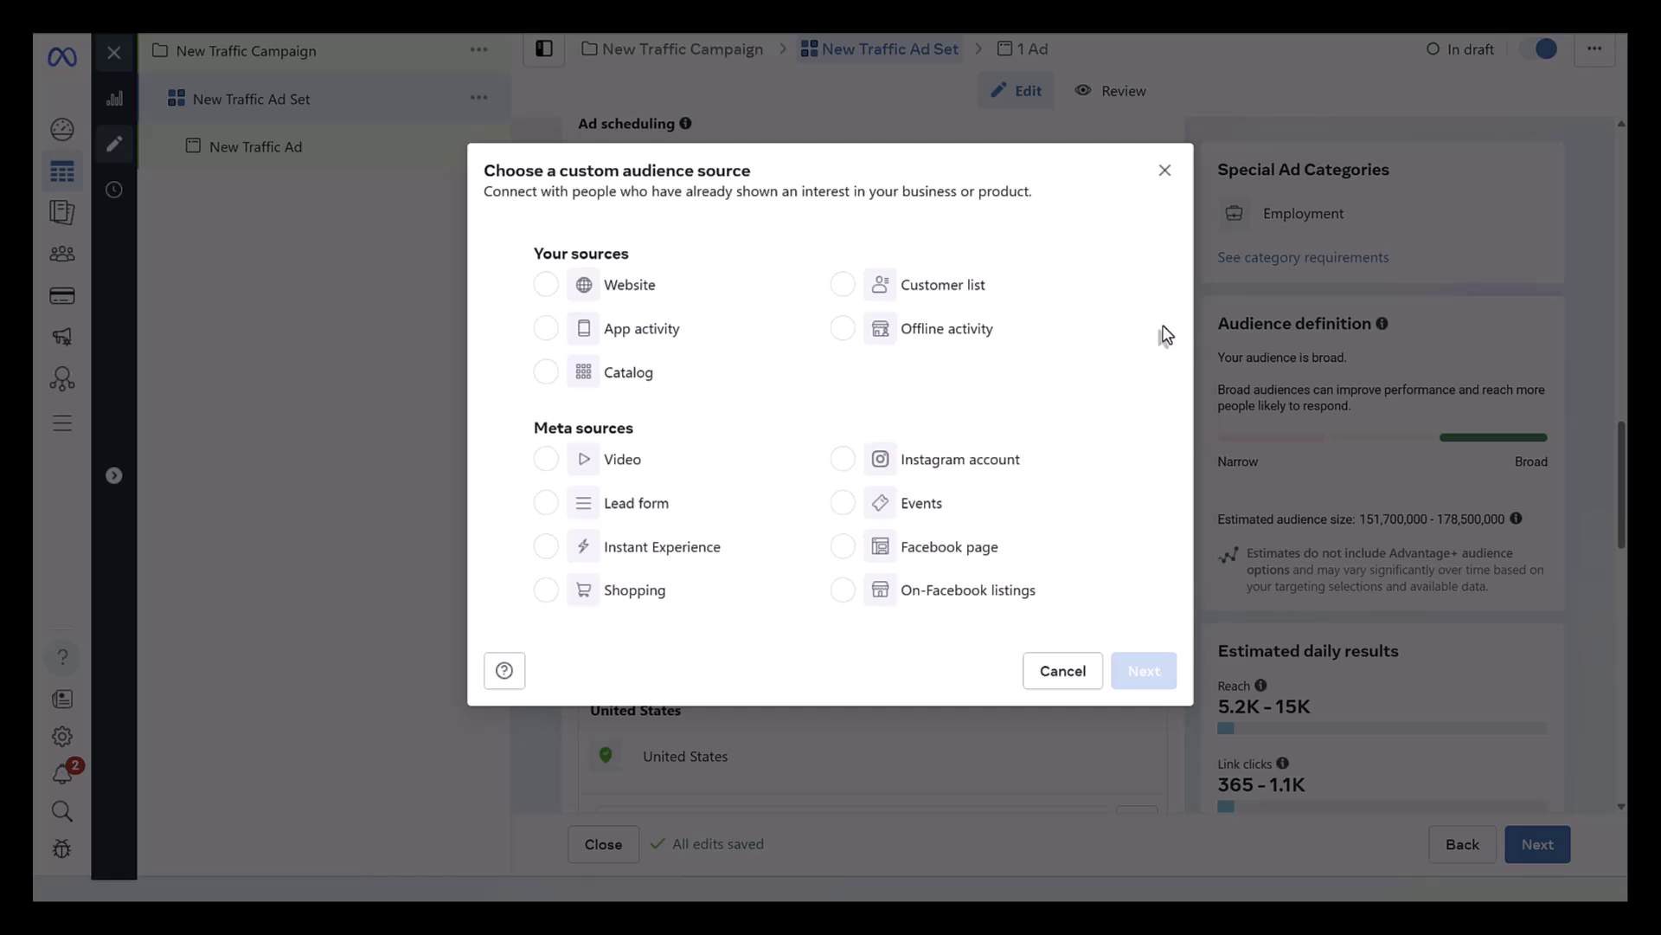
Cancel the custom audience dialog and open the New Traffic Ad's settings down to Tracking
left_click(1076, 672)
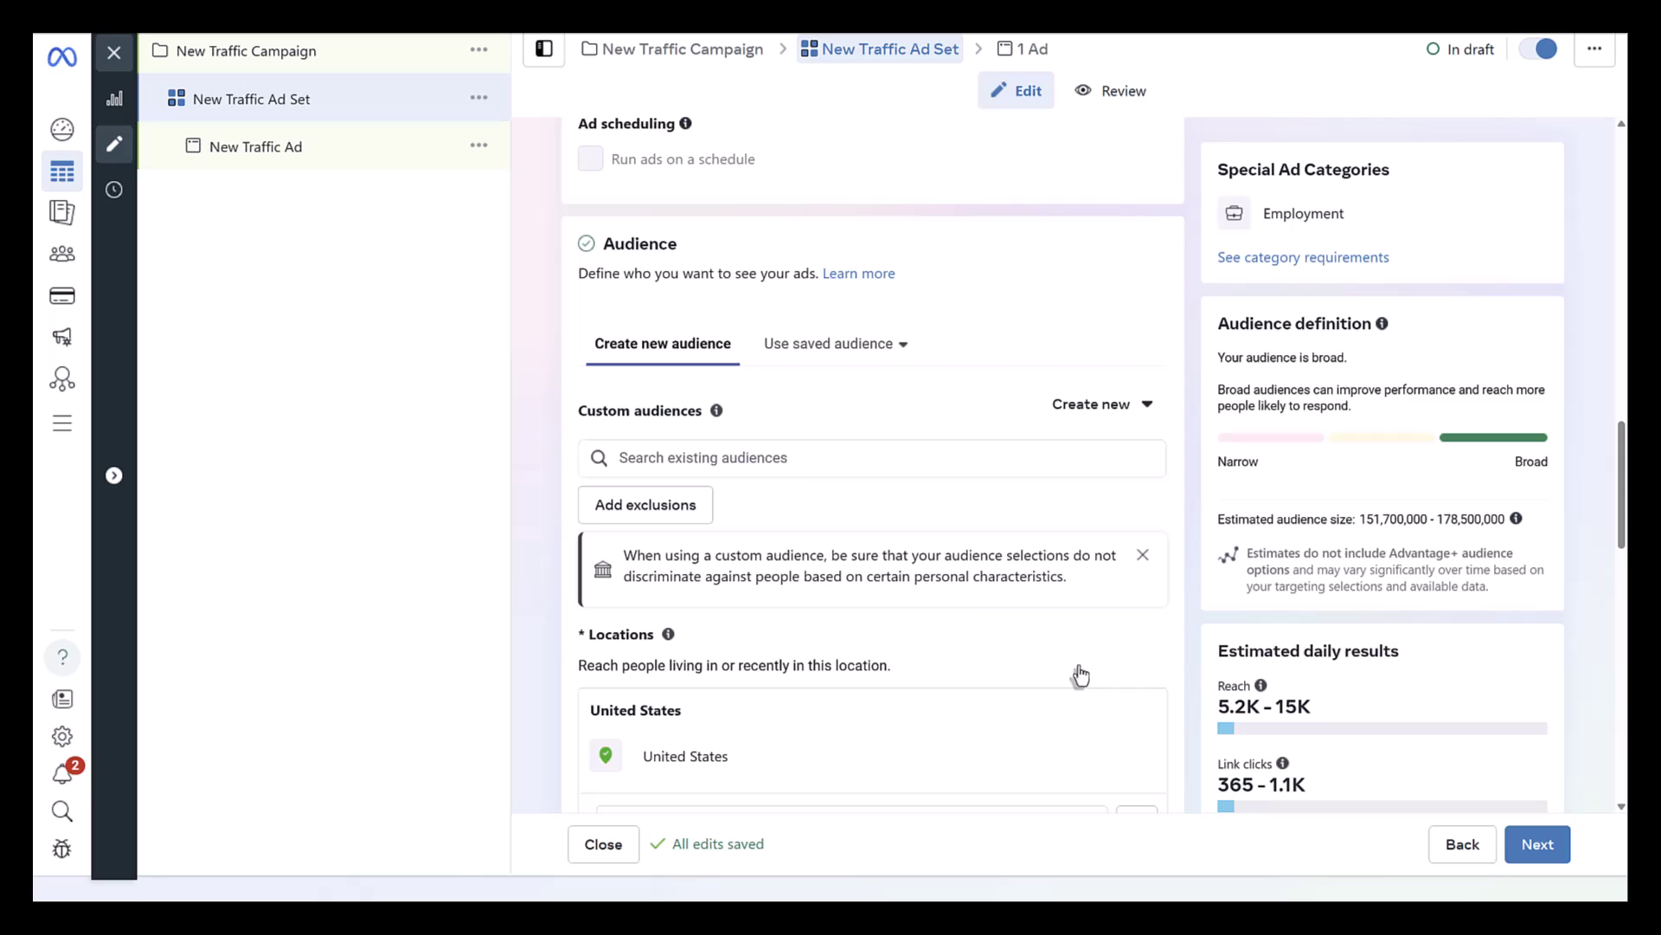
left_click(347, 153)
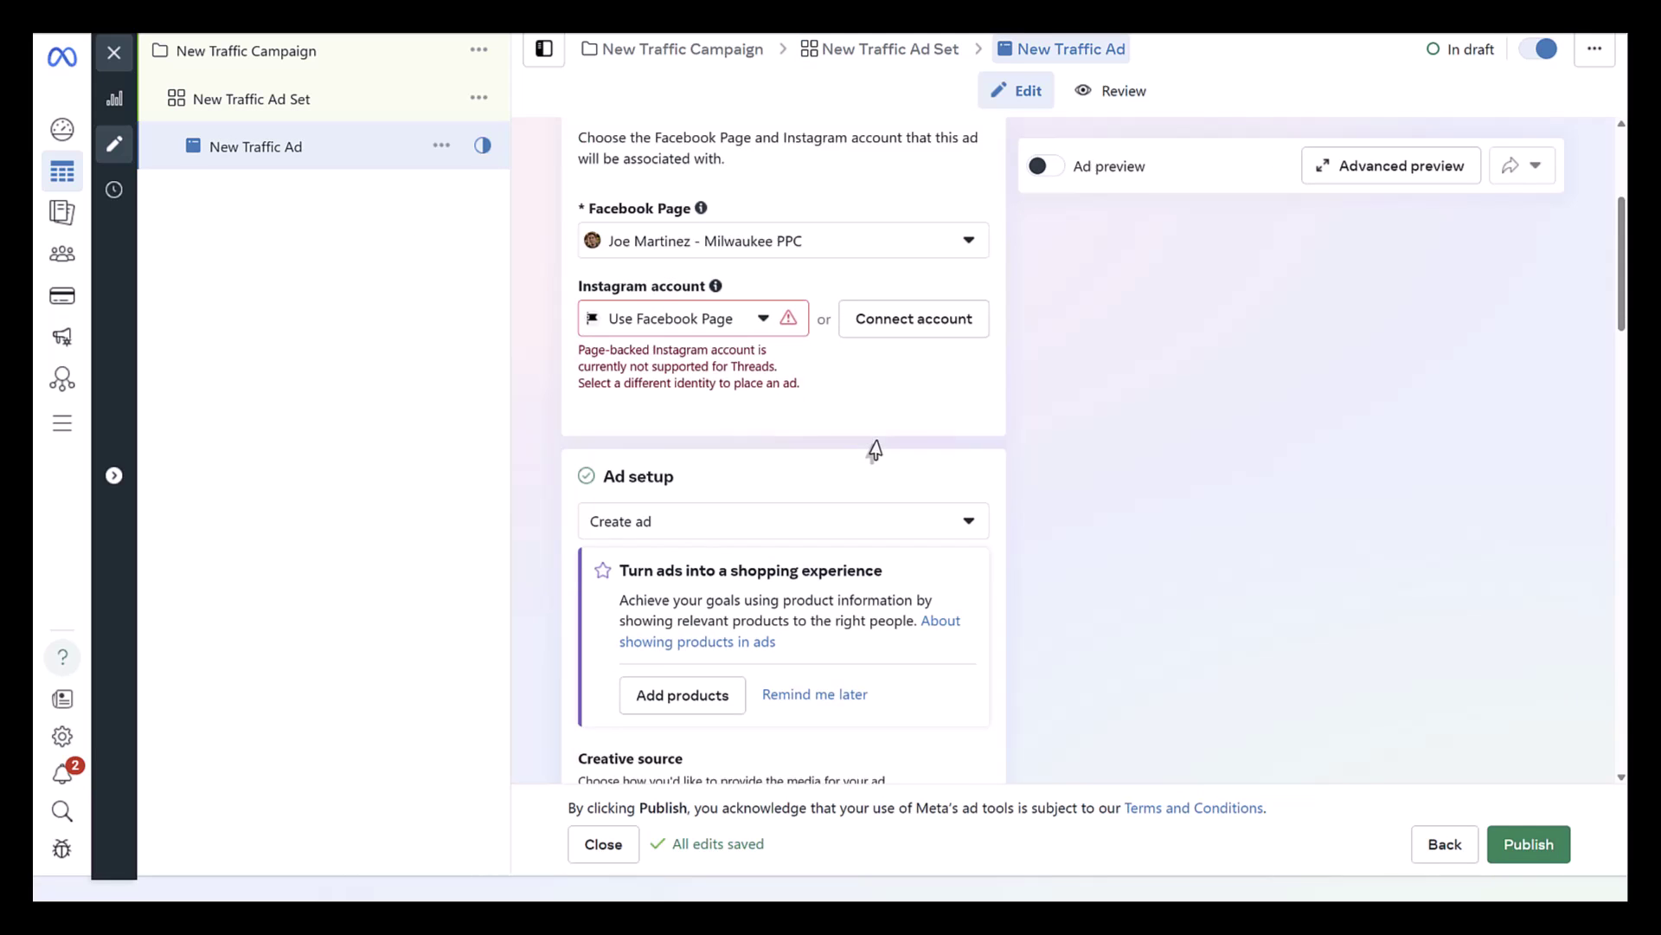
scroll(878, 446, "down", 10)
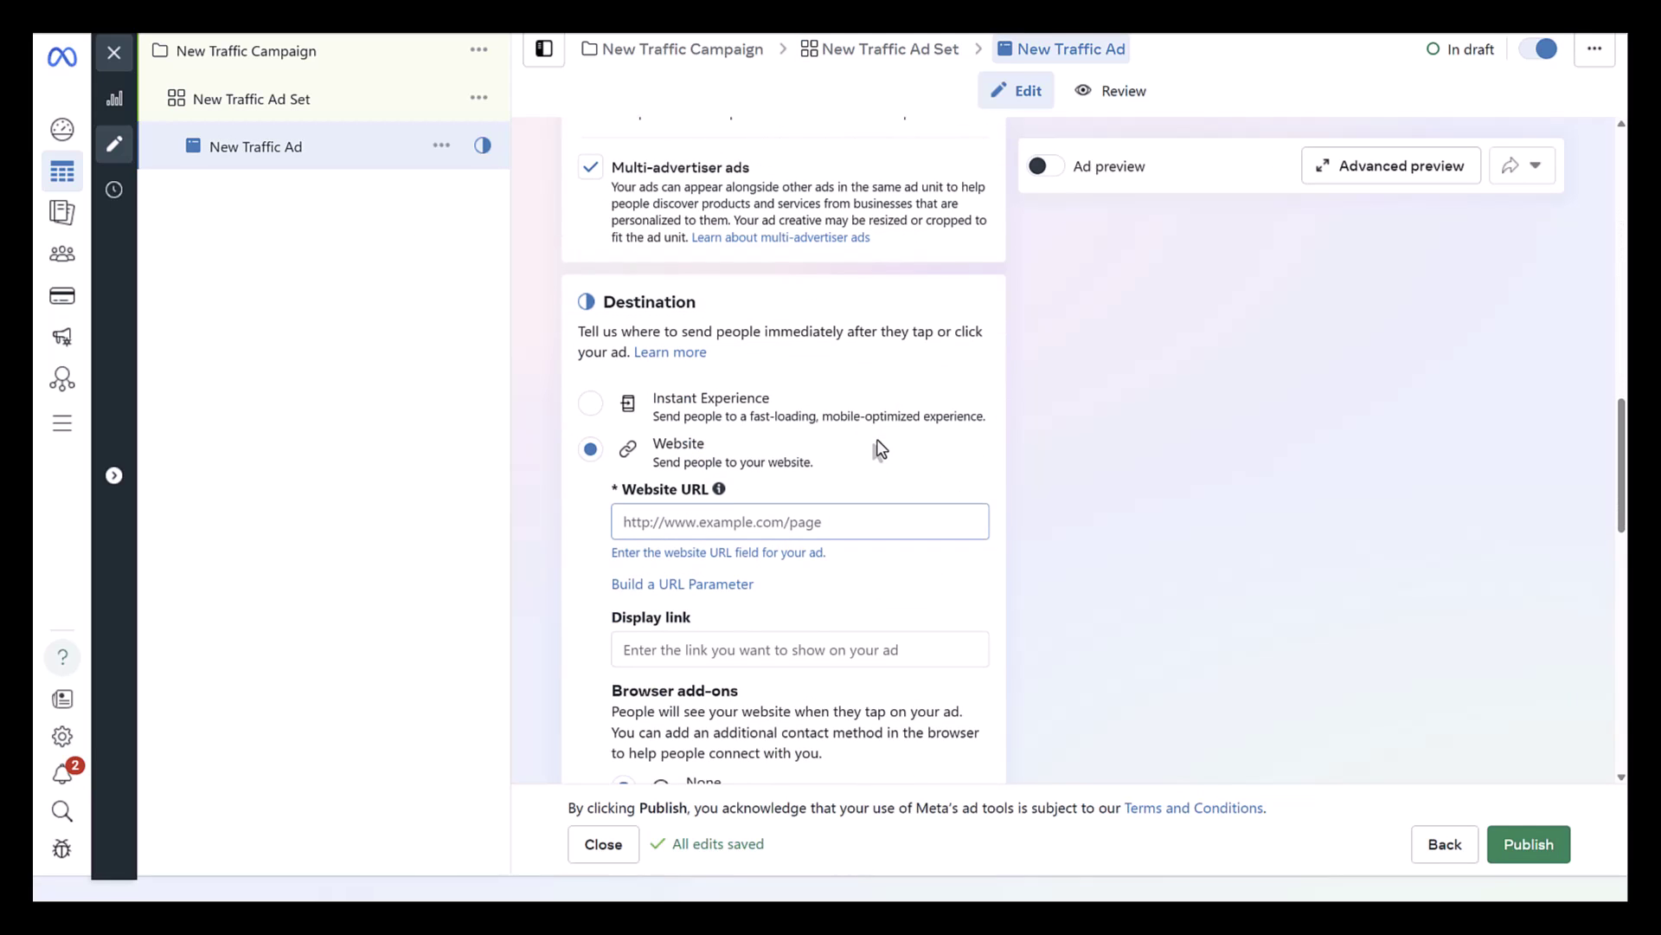
scroll(877, 441, "down", 8)
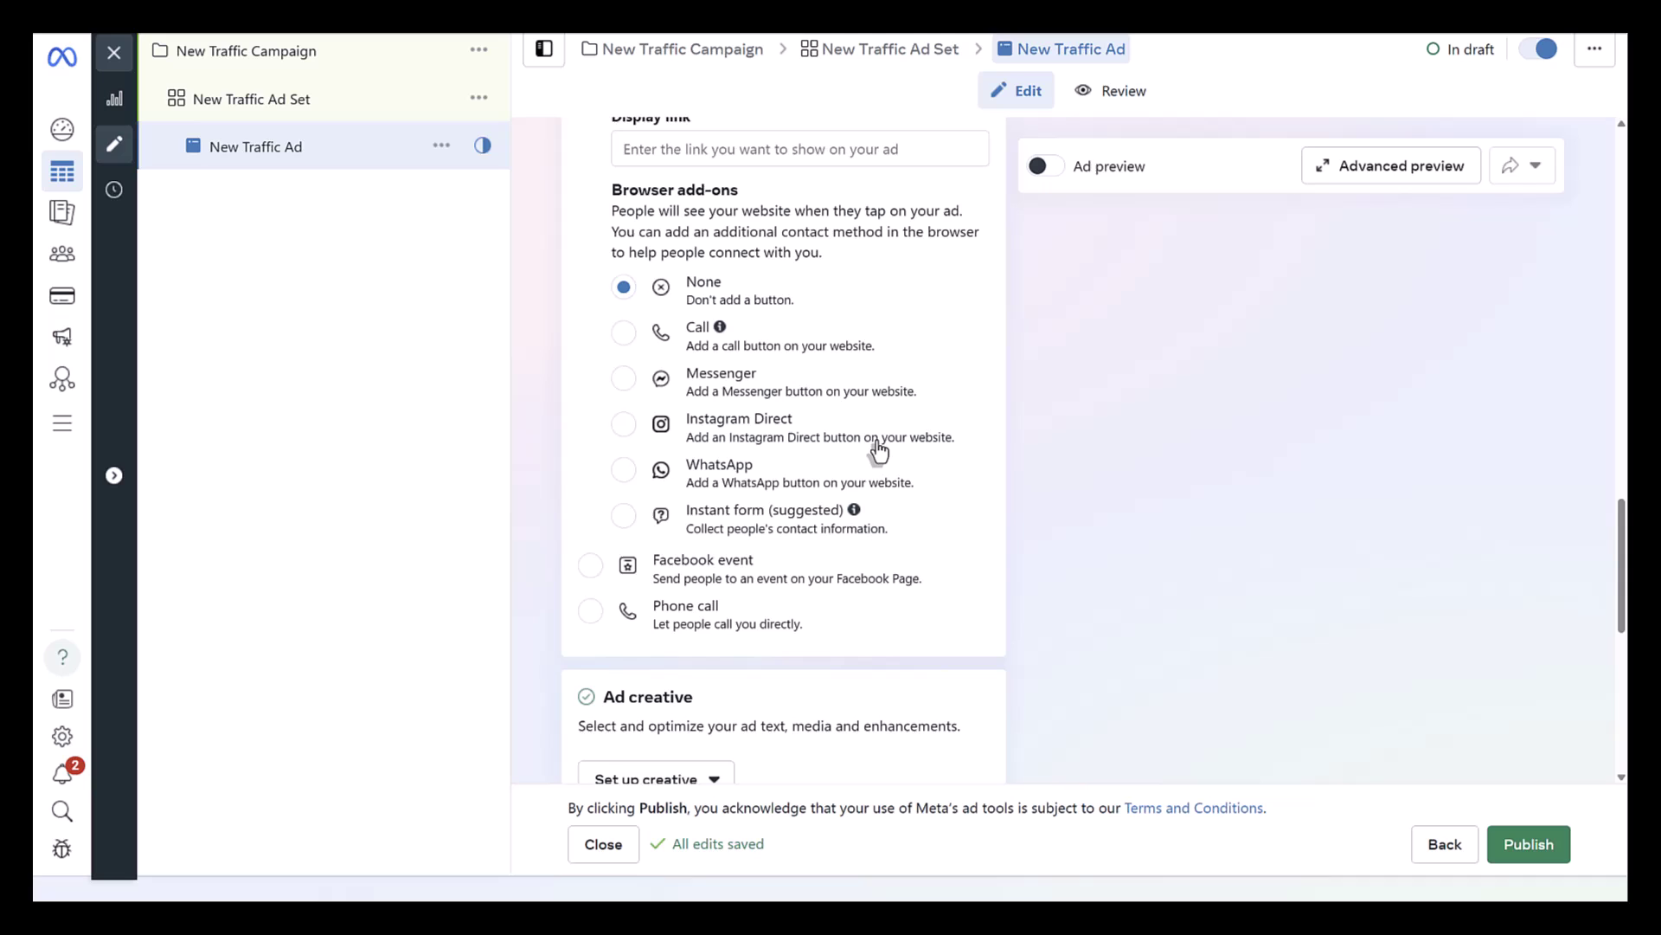
scroll(879, 450, "down", 6)
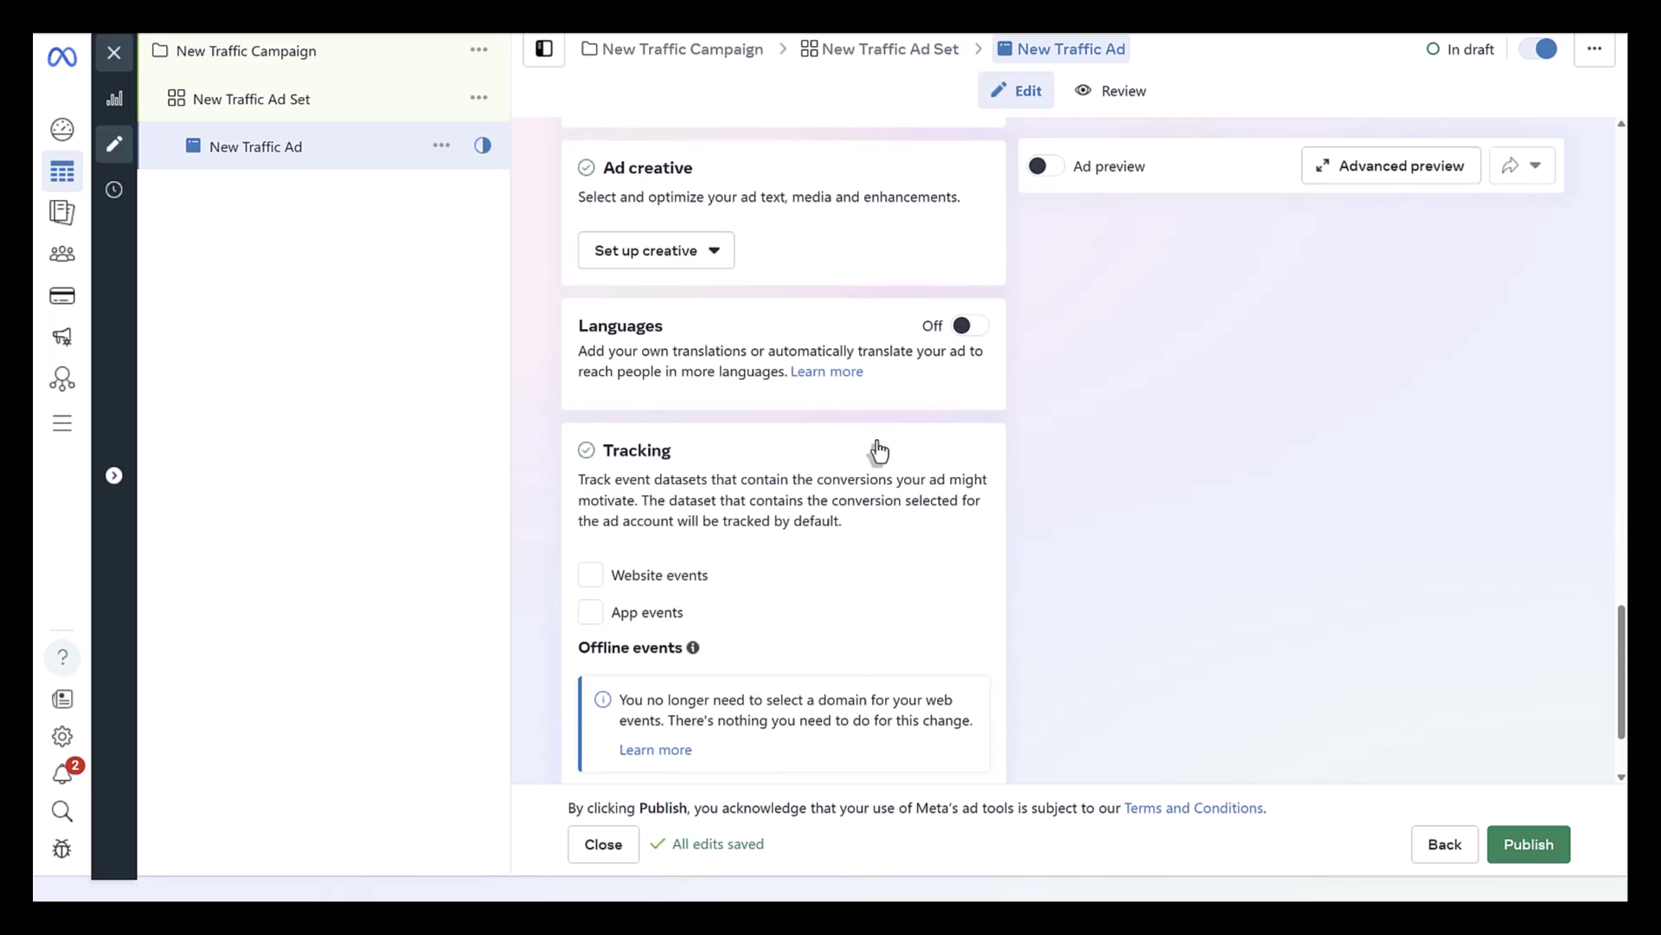